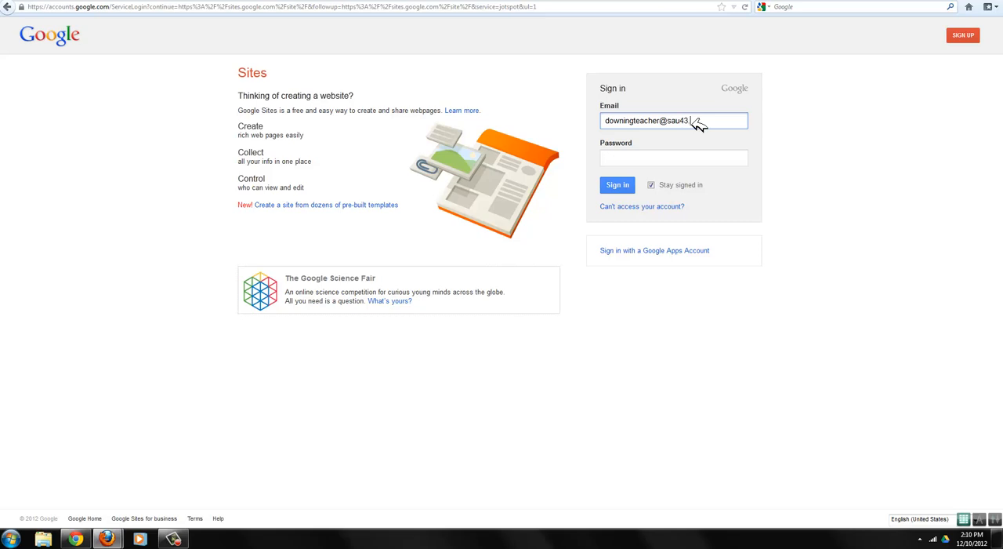
- Enter the account password and sign in to Google Sites
key(Tab)
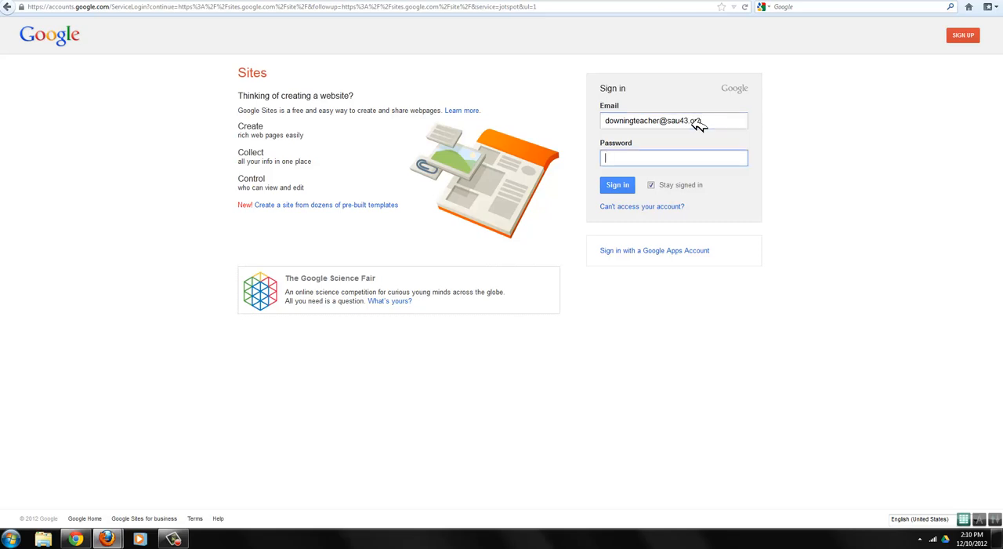
key(Return)
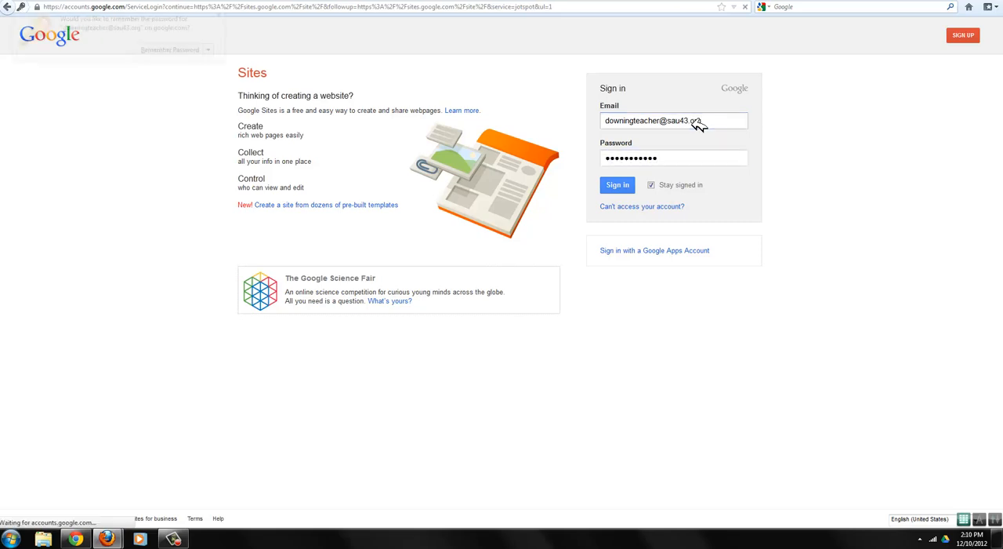
click(88, 228)
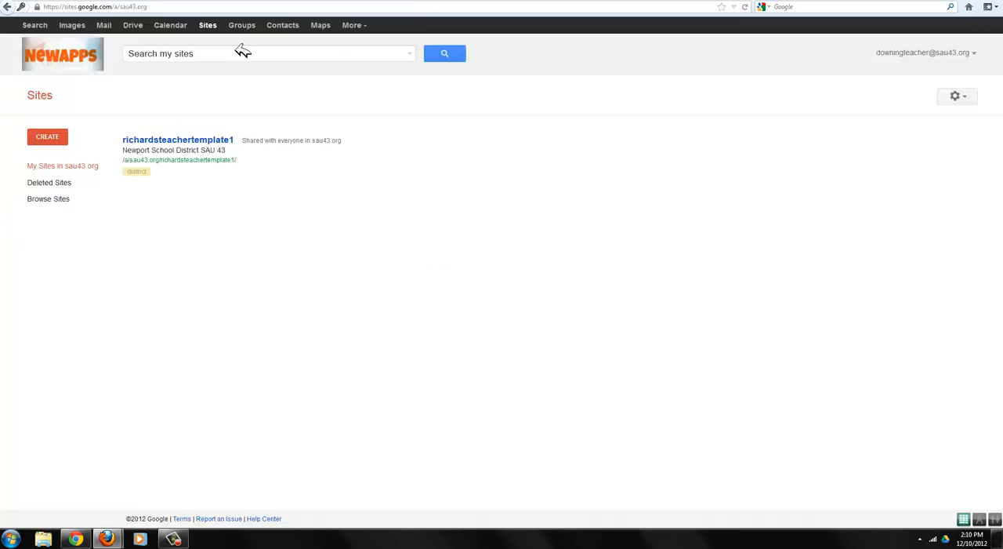
- Open the home page of the richardsteachertemplate1 site for editing and remove the blank space above the welcome line
click(185, 141)
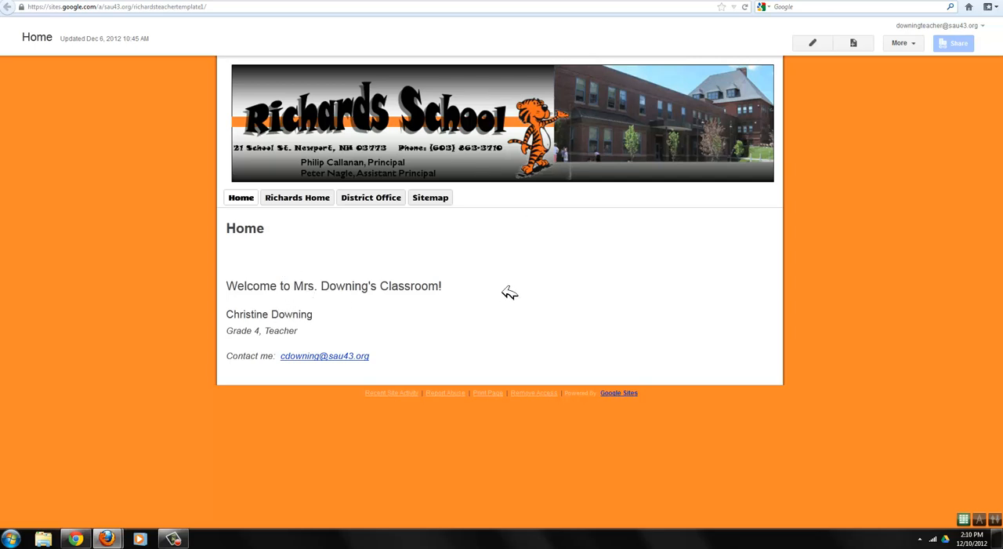
click(815, 44)
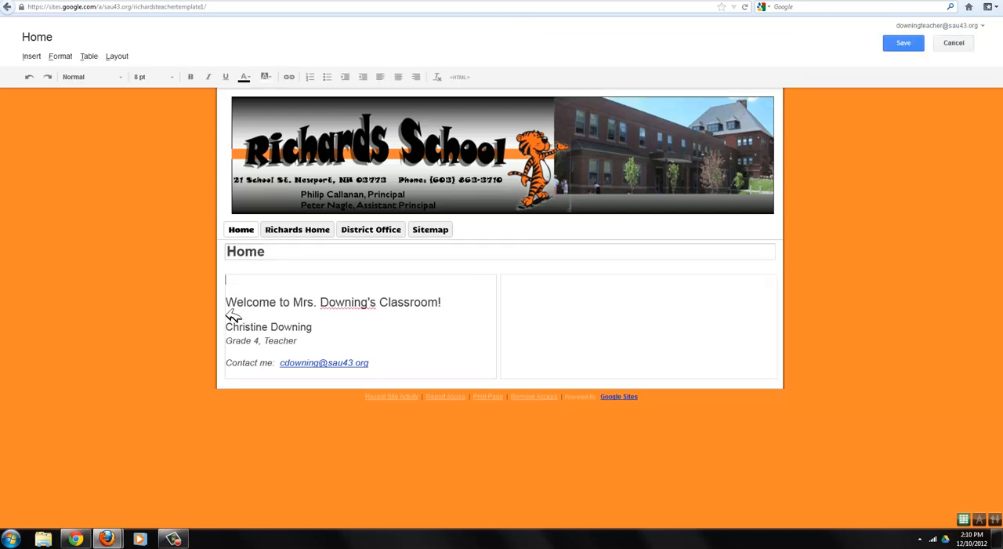
click(227, 303)
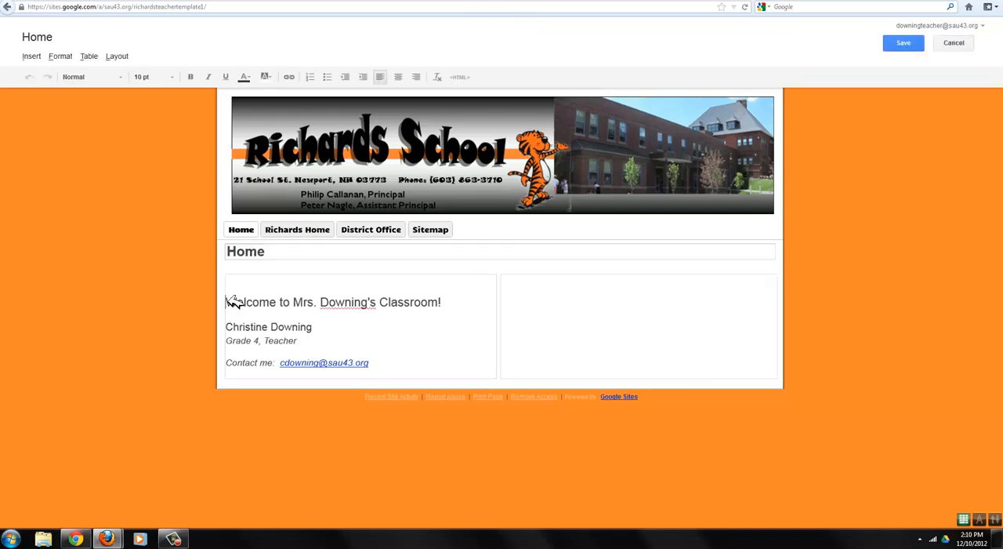
key(BackSpace)
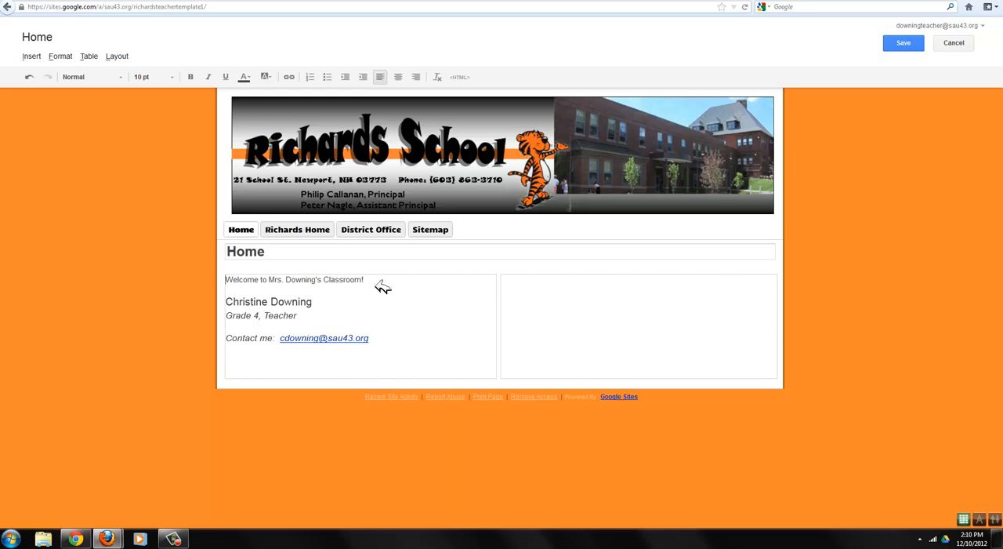
- Format the welcome line as bold 18 pt text and save the home page
drag(381, 282, 161, 282)
click(157, 78)
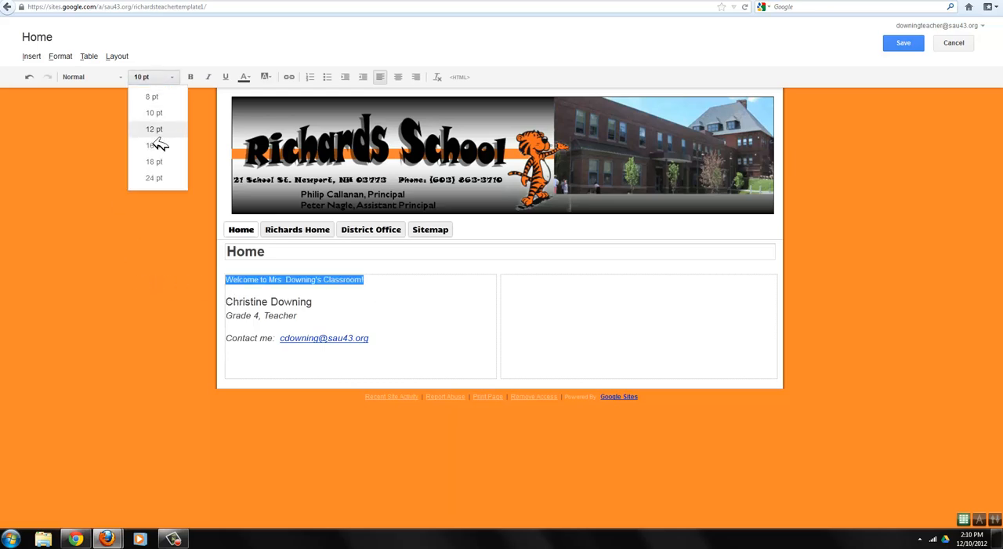
click(161, 149)
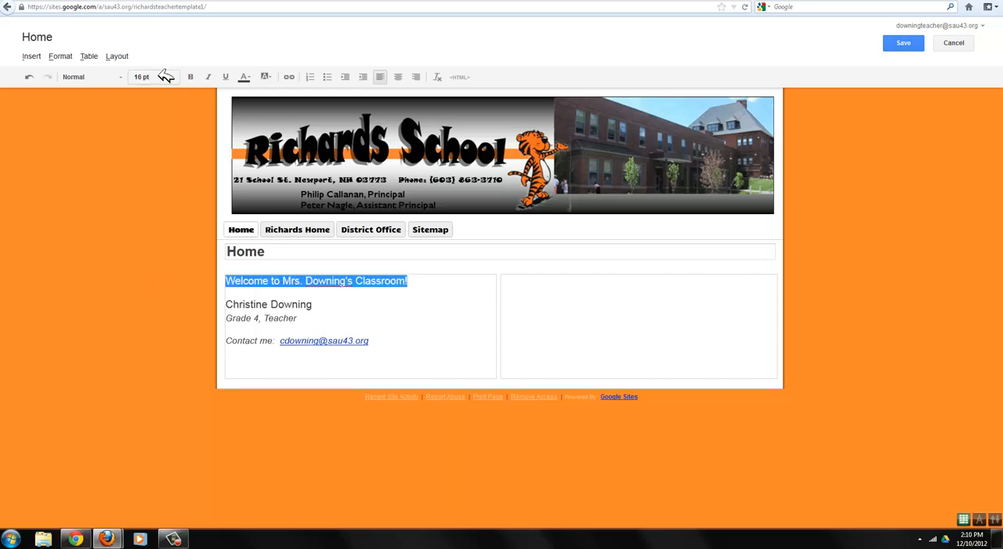
click(163, 77)
click(173, 148)
click(190, 76)
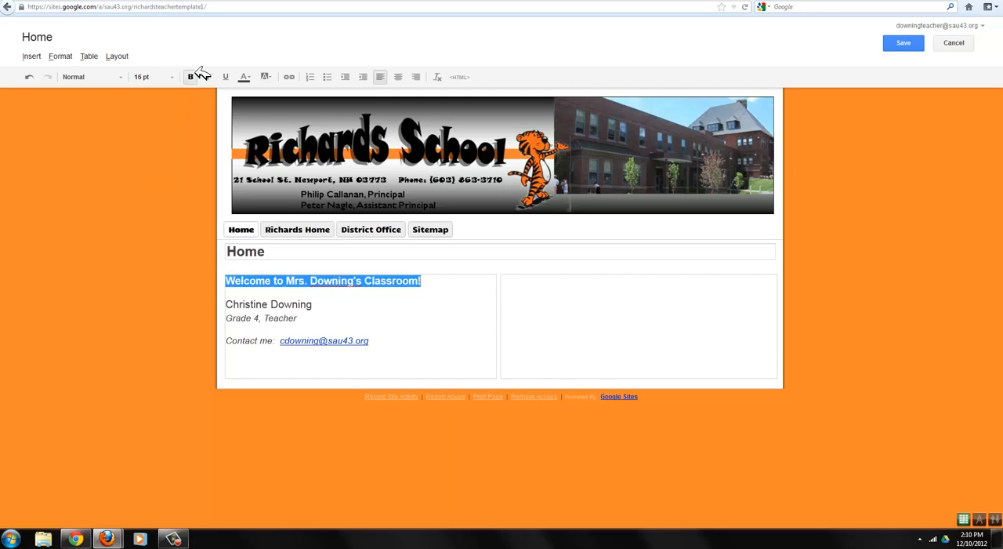
click(160, 77)
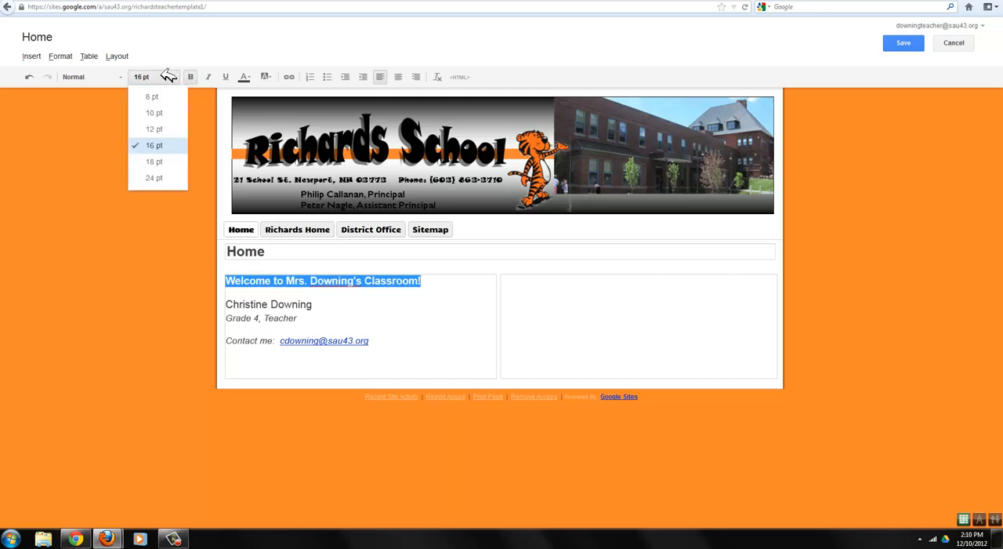
click(162, 162)
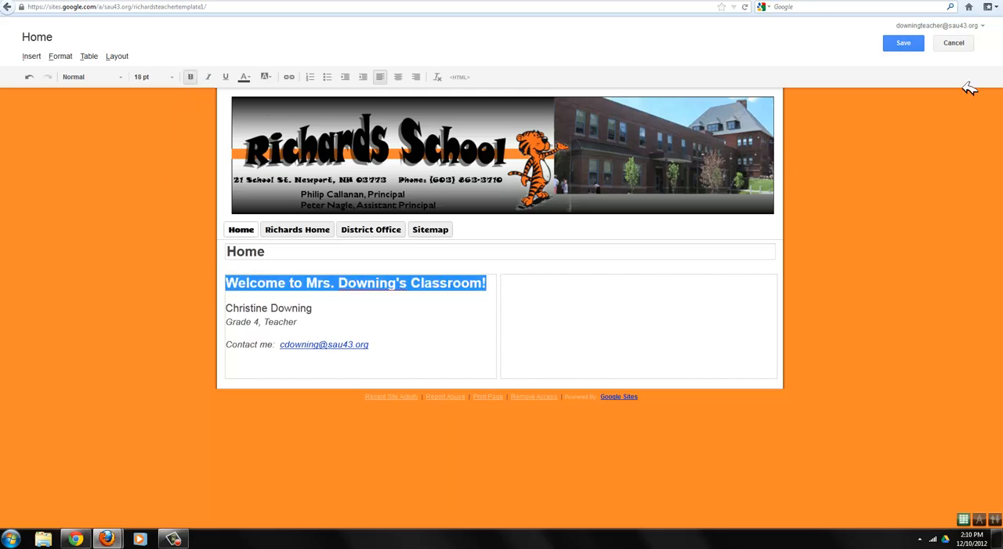
click(904, 43)
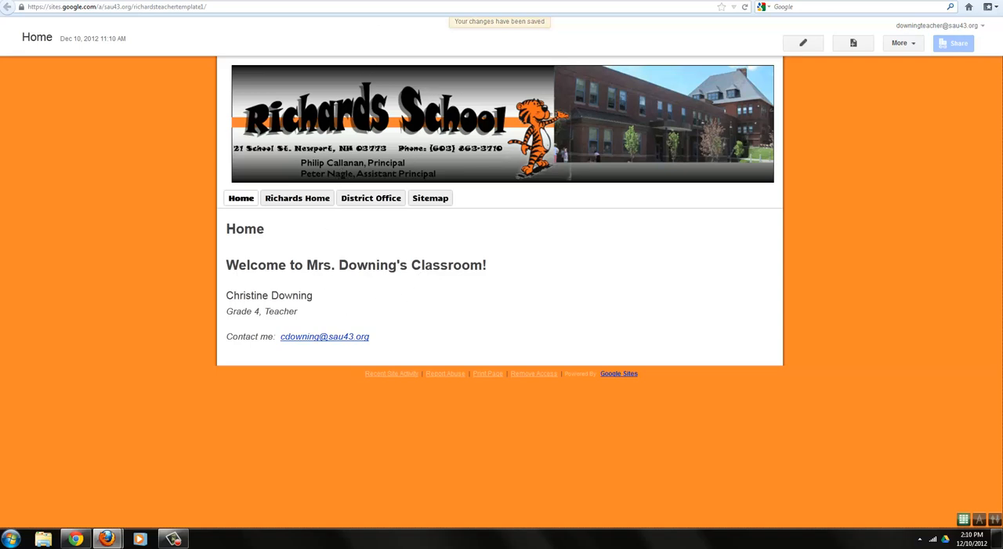
- Return to the sites list, switch to Google Calendar and complete its welcome setup with the default settings
click(384, 1)
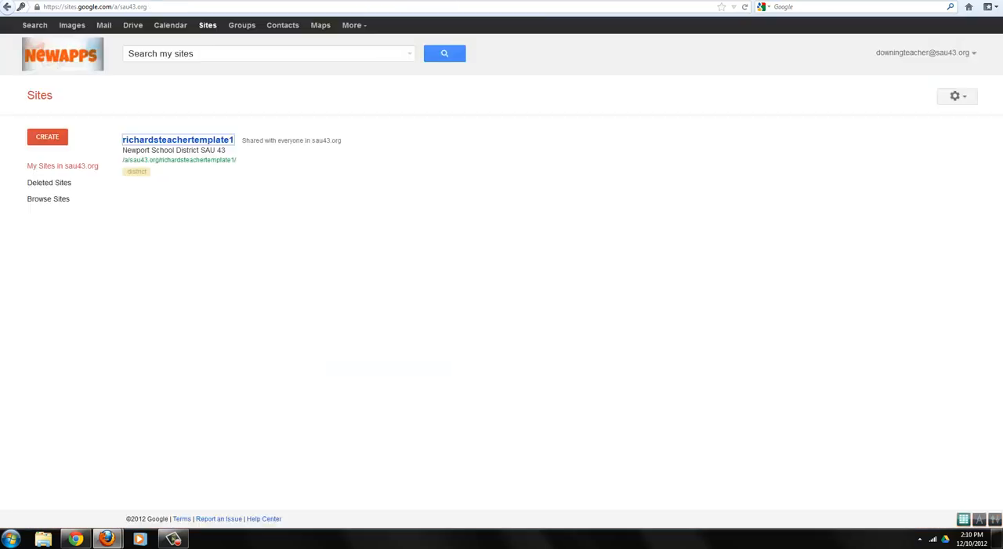
click(172, 26)
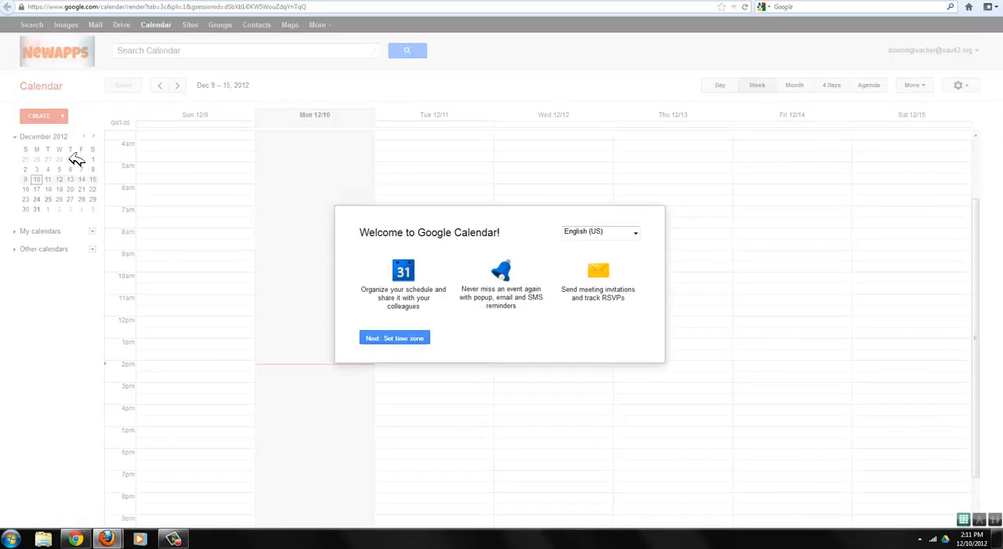
click(405, 337)
click(445, 333)
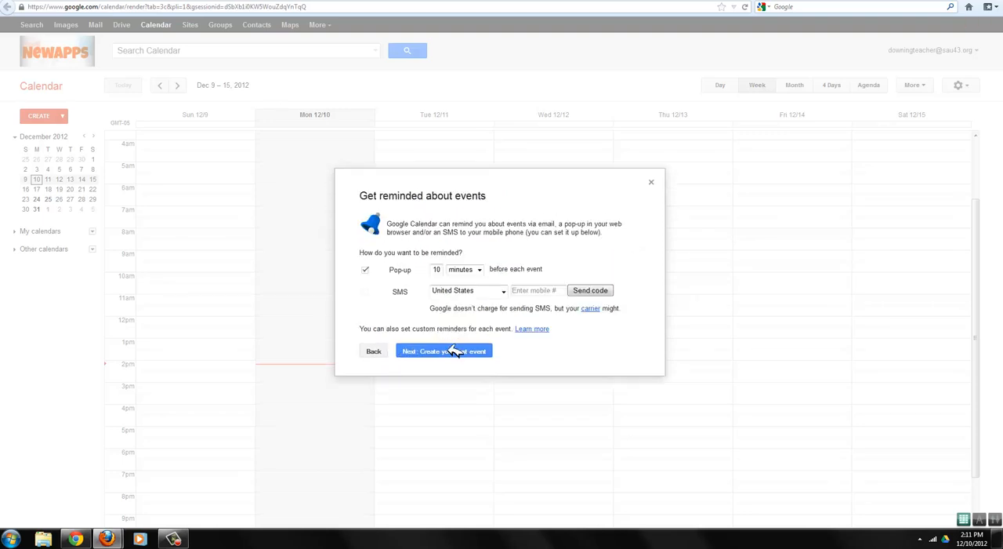
click(453, 350)
click(456, 330)
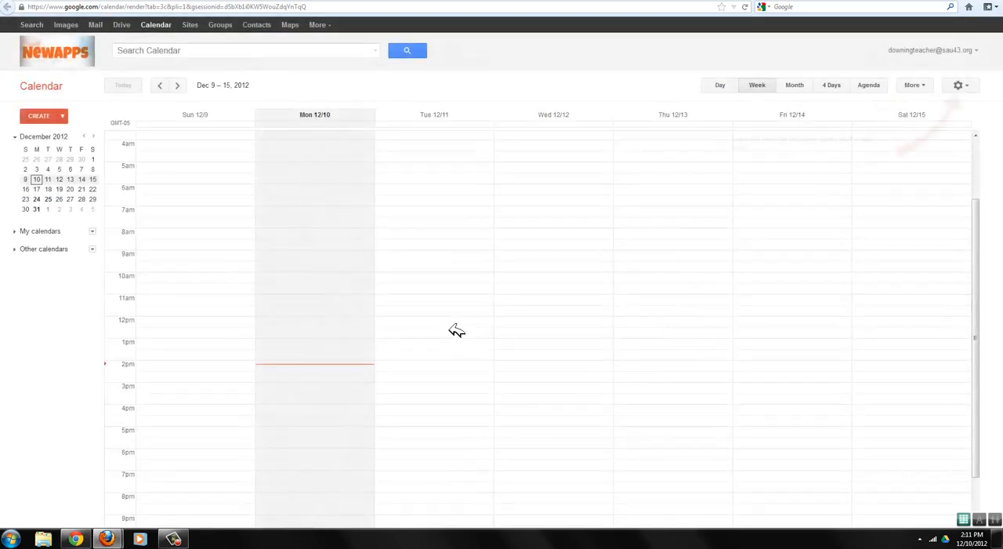
- Expand the My calendars list and show the calendar by month
click(21, 231)
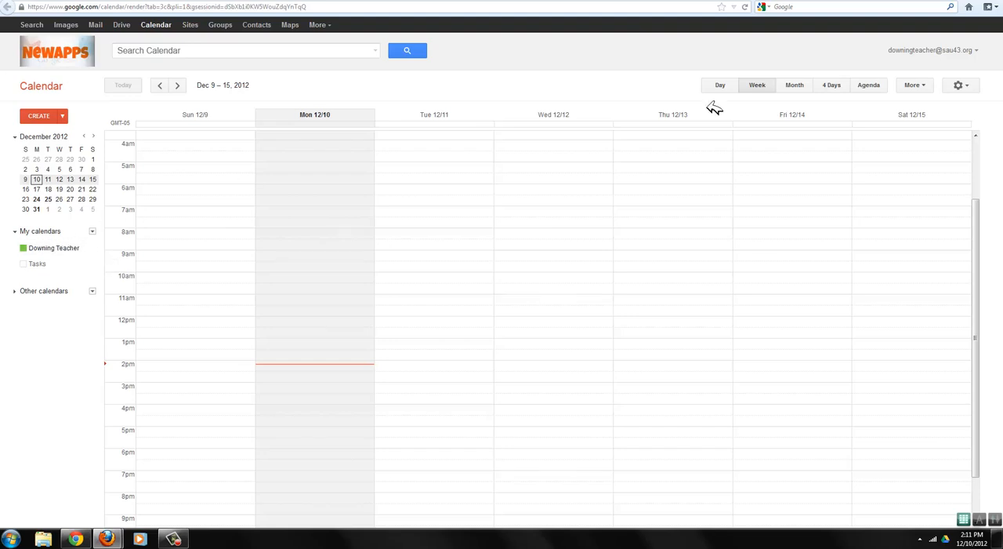
click(793, 87)
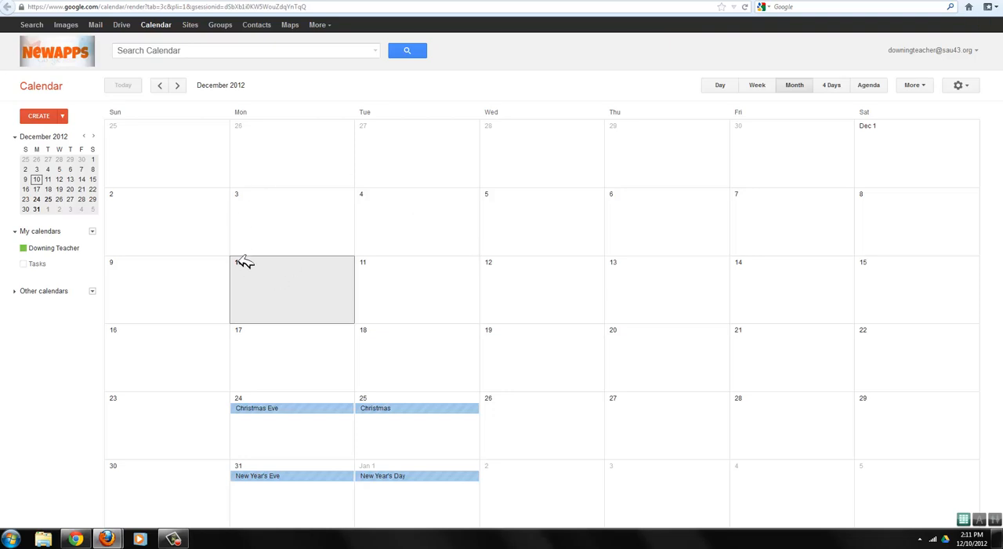
- Create a new public calendar named with the teacher's surname followed by "4th Grade", sharing all event details
click(94, 230)
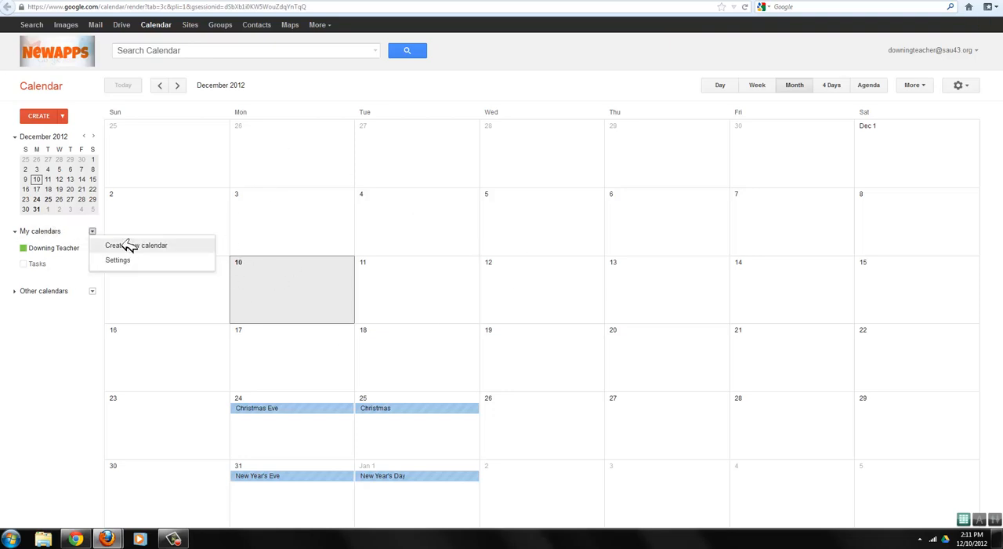
click(130, 246)
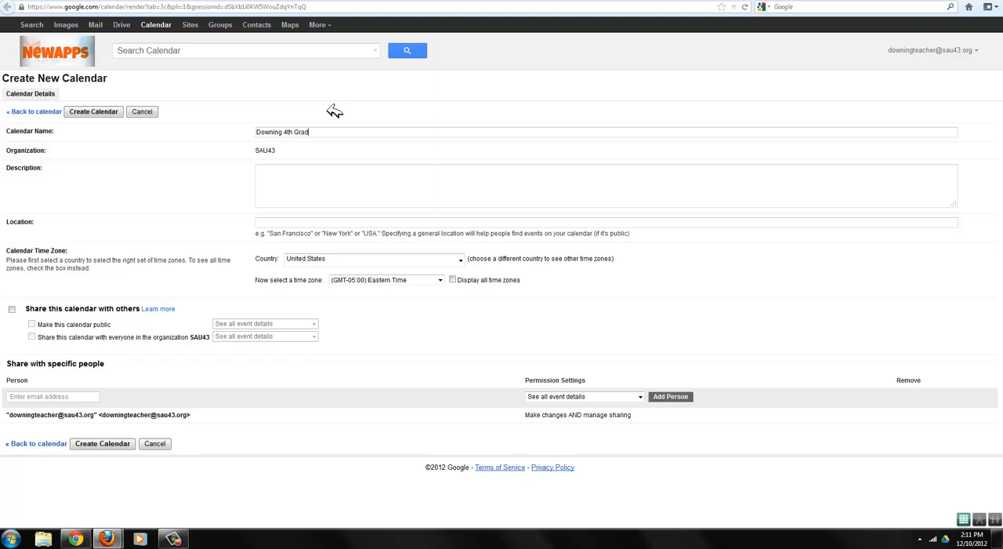
click(92, 112)
click(70, 309)
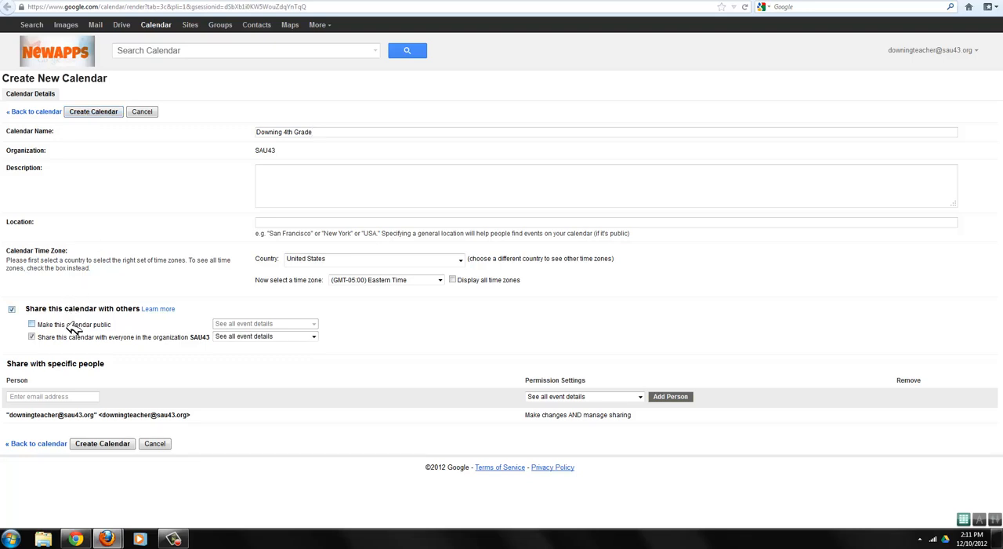
click(70, 326)
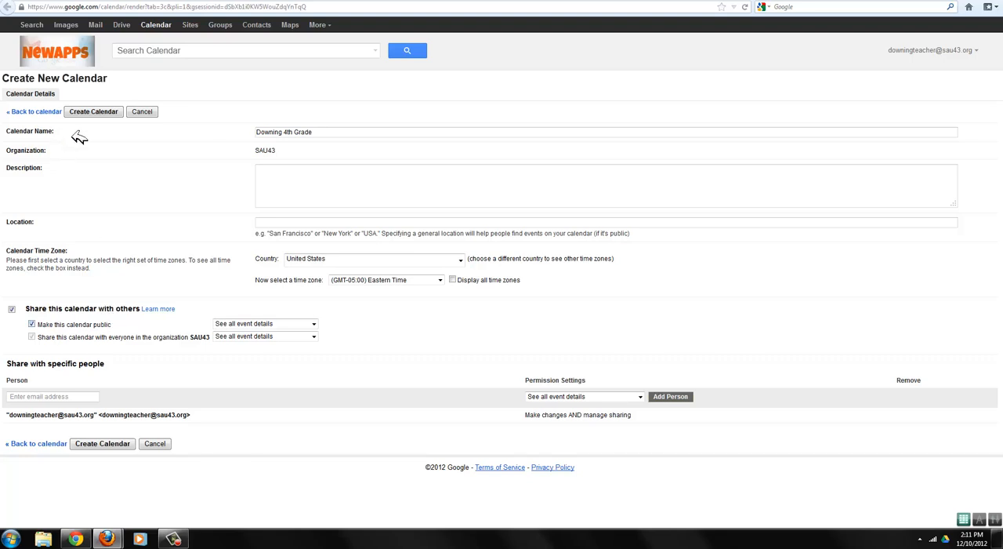
click(94, 112)
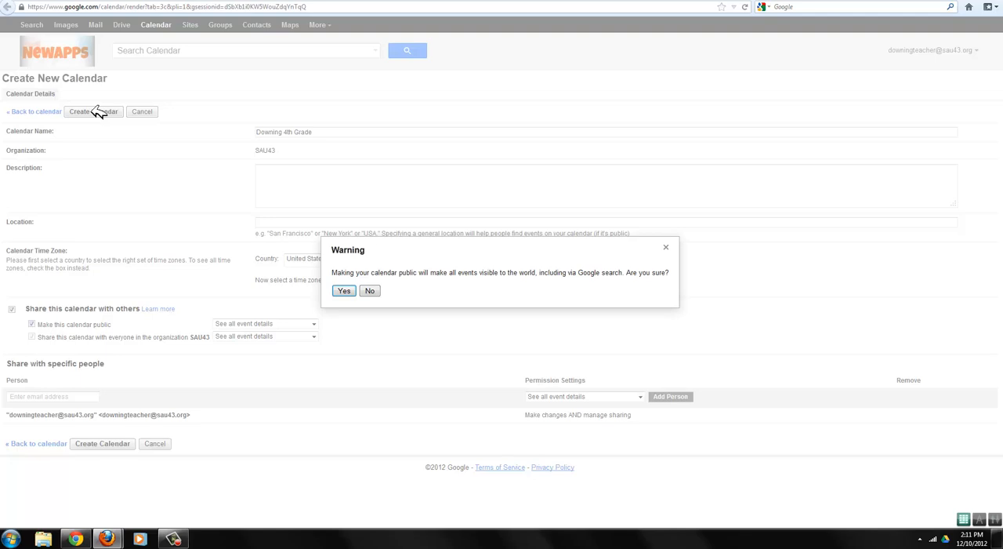
click(343, 290)
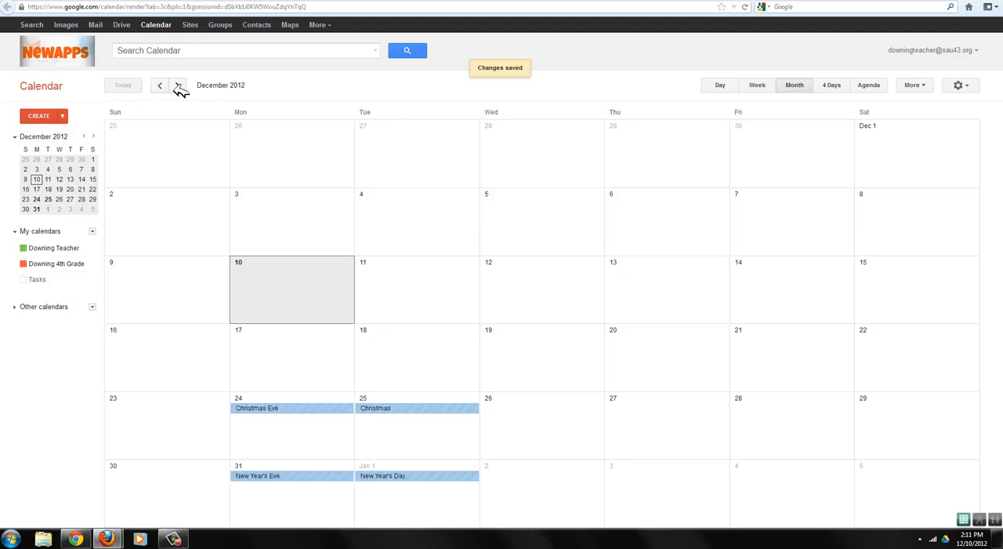
- Add an Art event on Monday, December 3 from 9:30 to 10:25 and make it repeat weekly on Monday
click(257, 211)
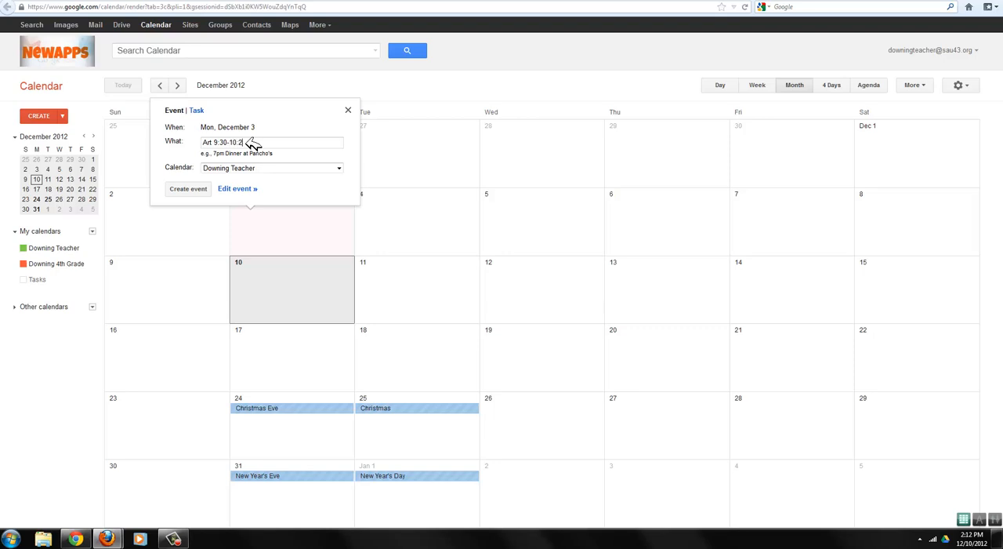
key(Return)
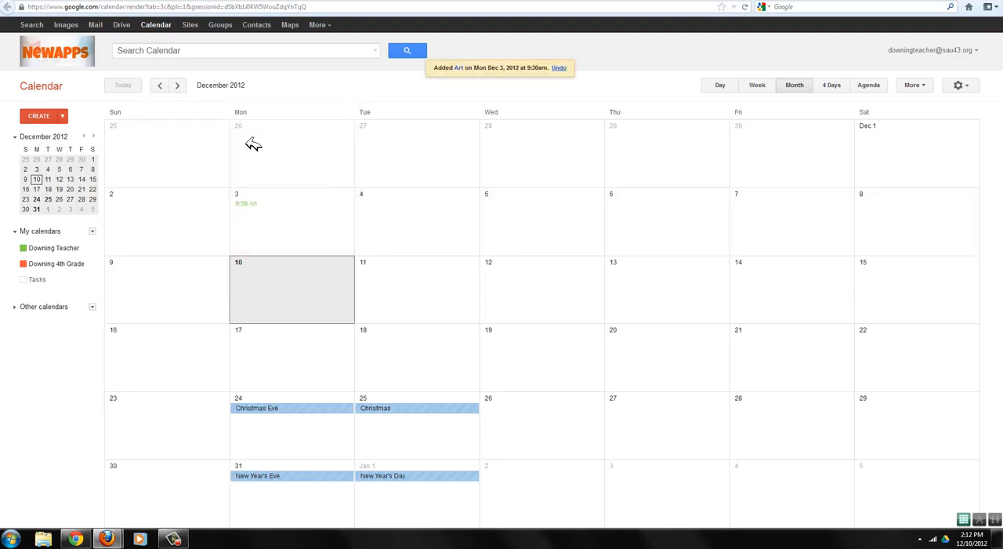
double_click(254, 204)
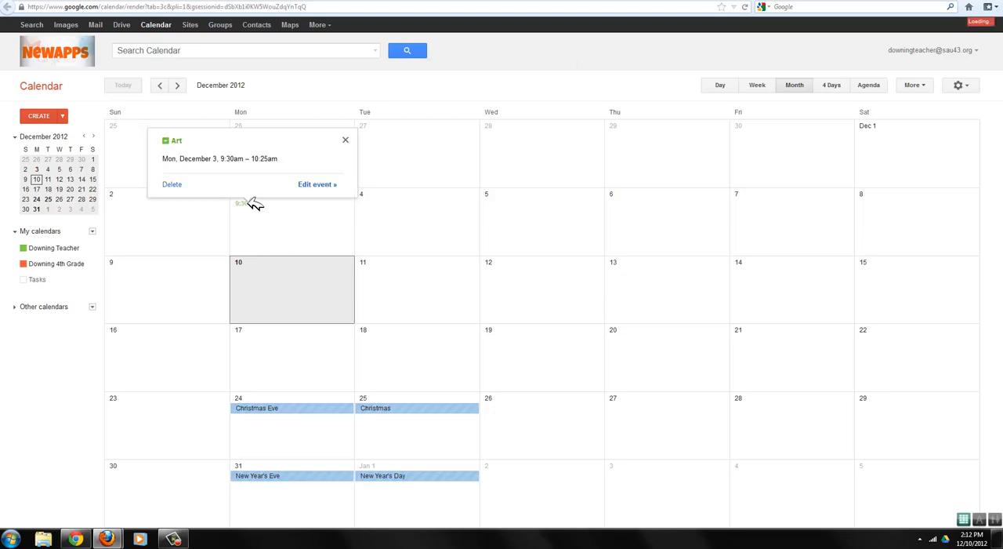
click(65, 153)
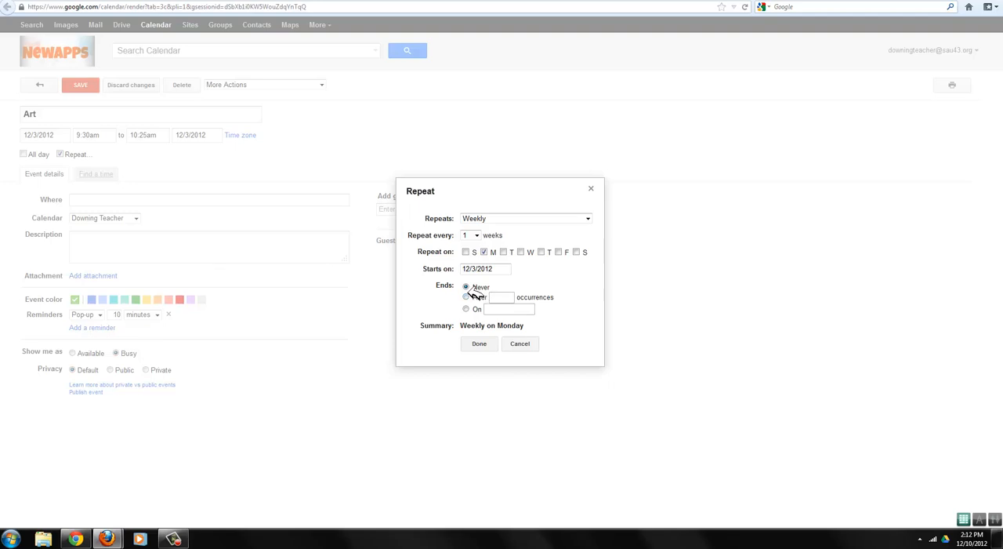
click(480, 343)
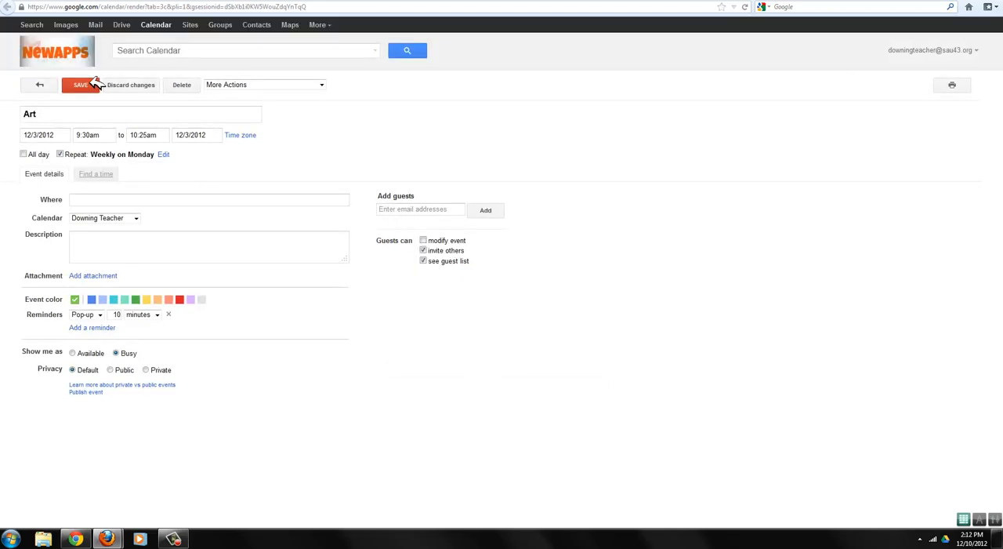
click(85, 85)
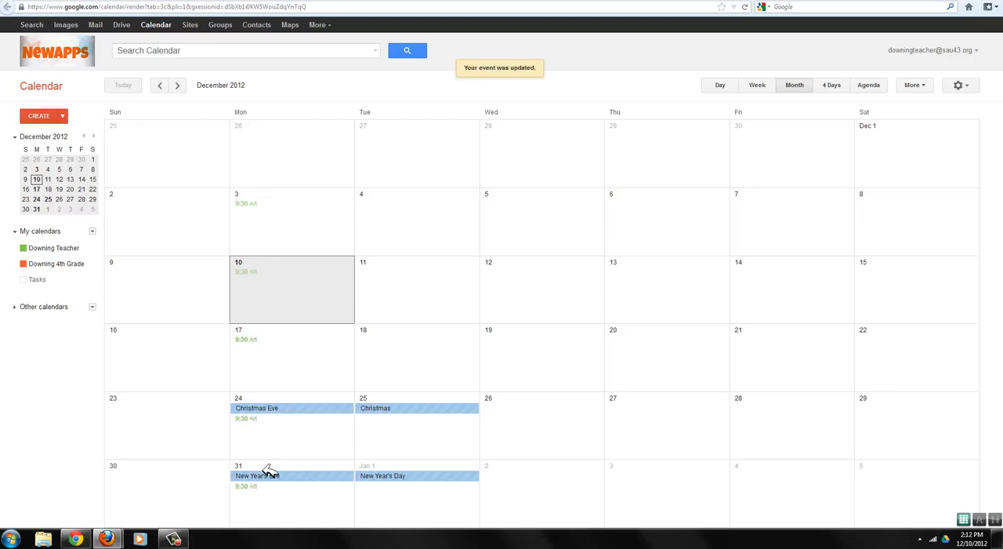
- Add an all-day MATH QUIZ BOWL event on Wednesday, December 12
click(540, 274)
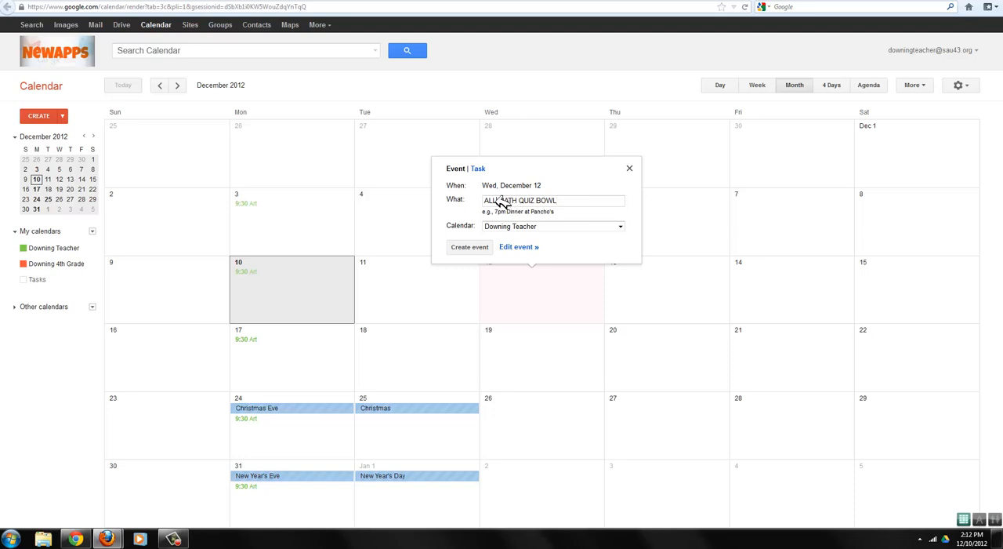
text(DAY)
key(Return)
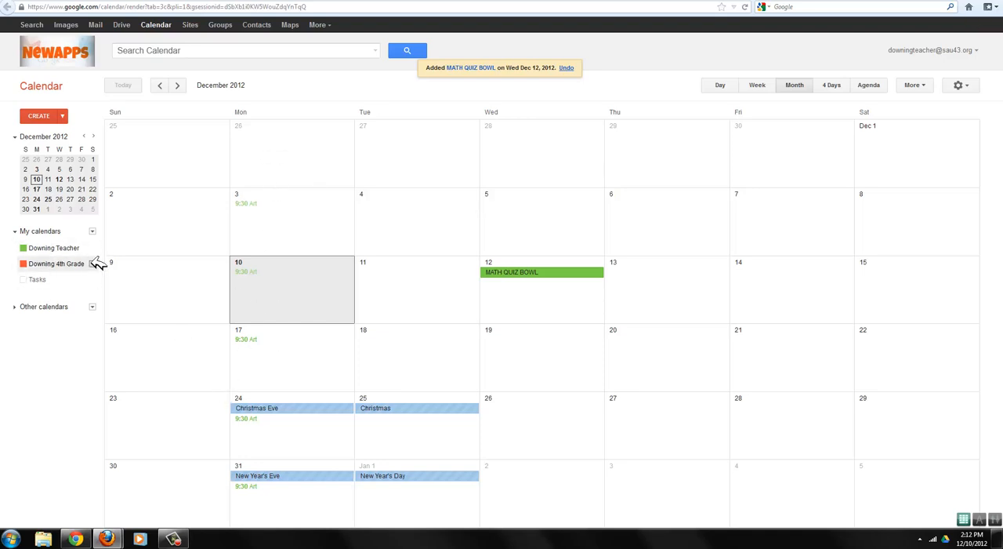
click(93, 263)
click(94, 262)
- Move the repeating Art event to the class's 4th Grade calendar and save it
click(250, 203)
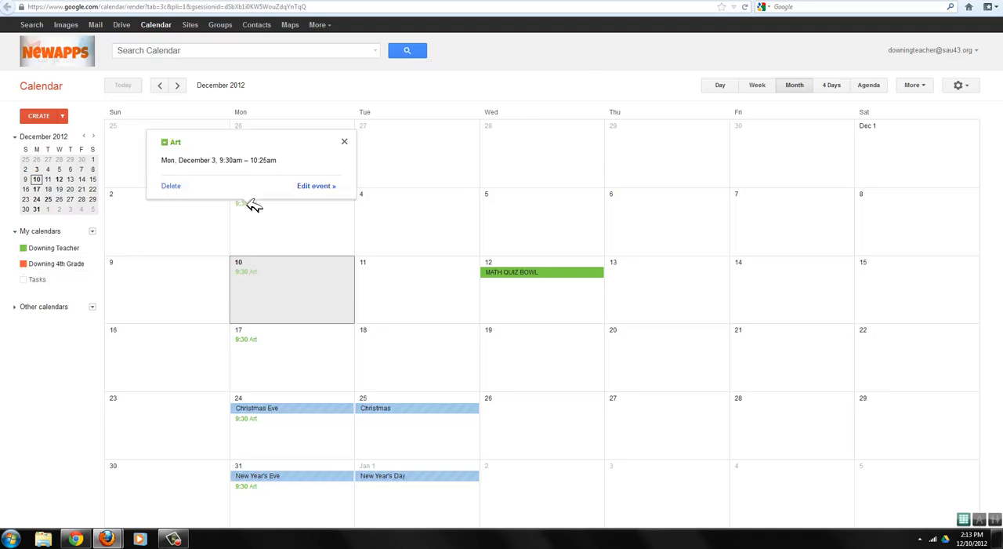
click(333, 186)
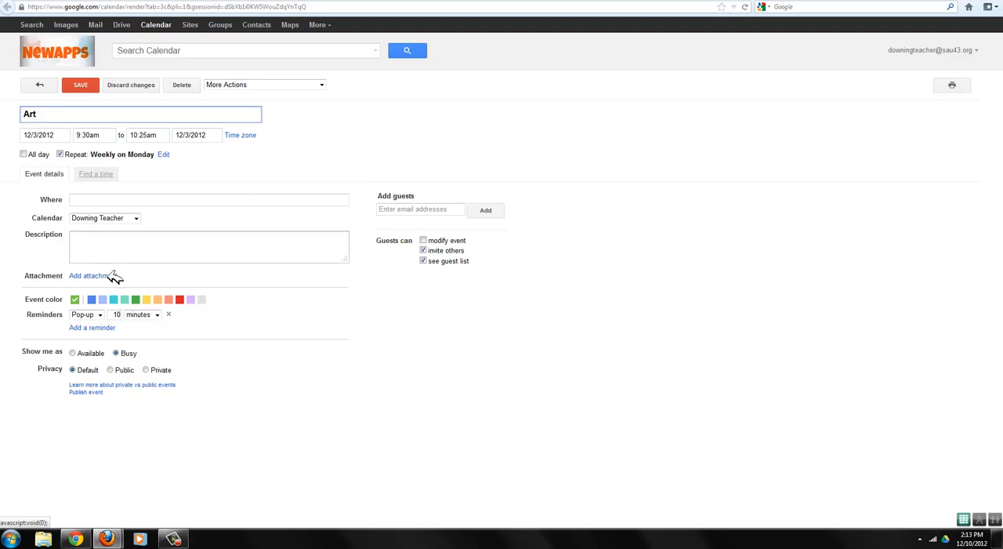
click(121, 218)
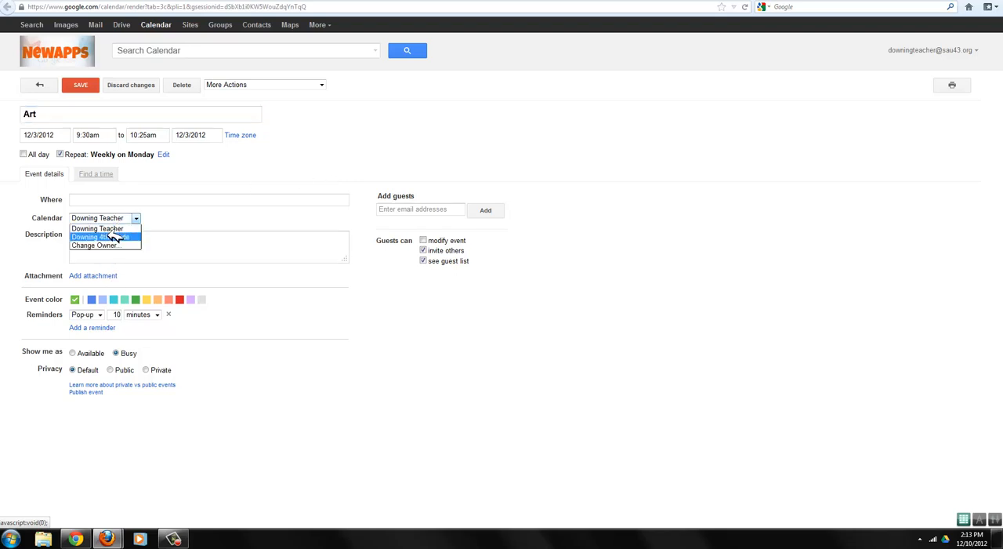
click(110, 229)
click(80, 85)
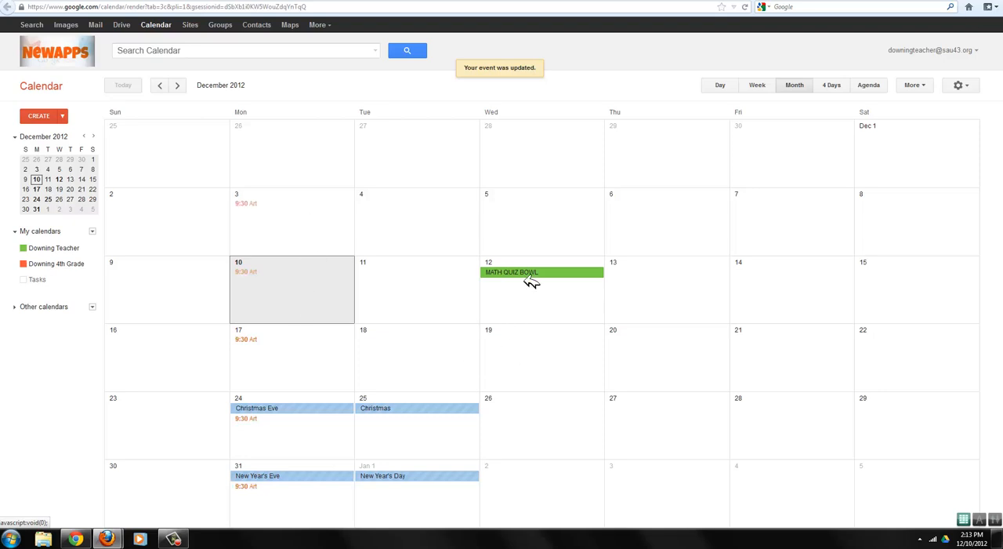
- Move the MATH QUIZ BOWL event on December 12 to the 4th Grade calendar and save it
click(557, 272)
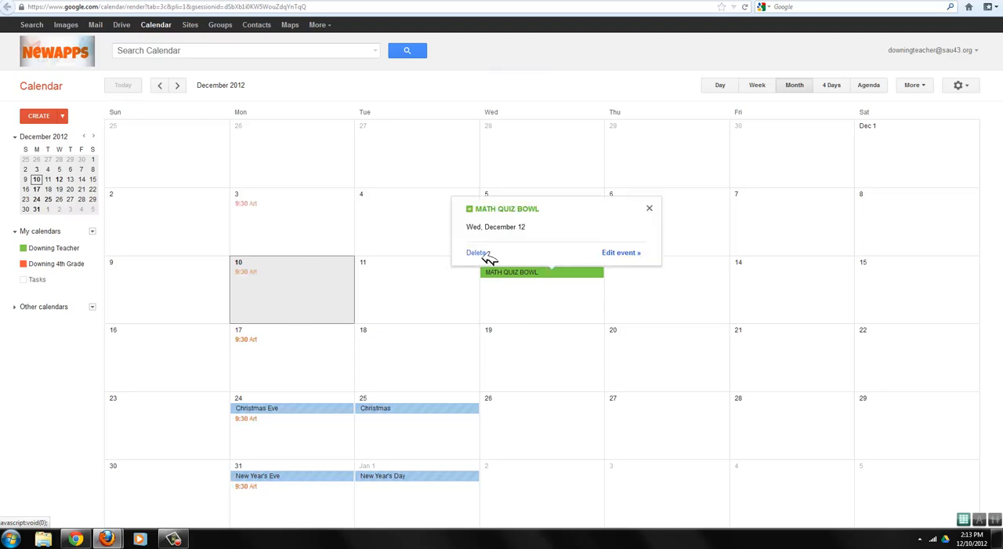
click(631, 253)
click(125, 218)
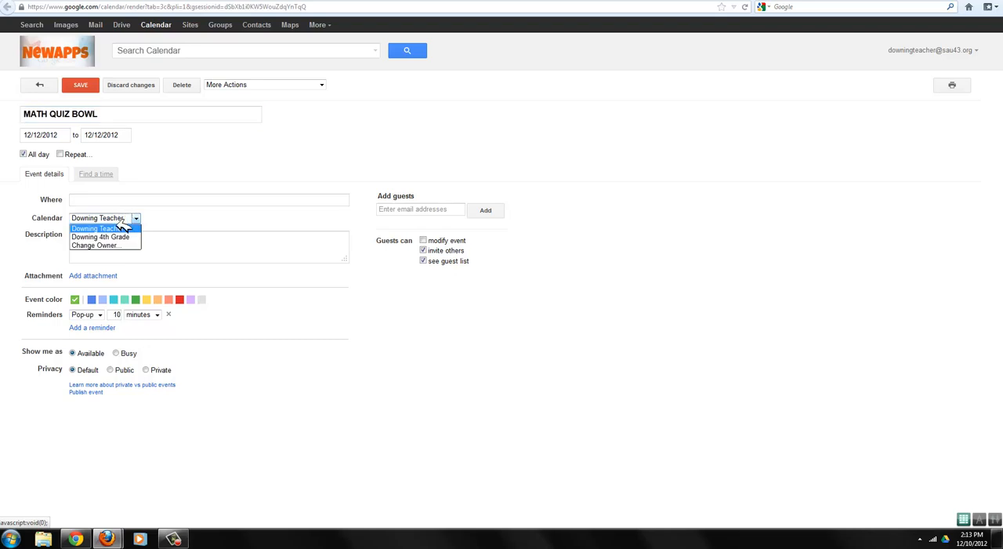
click(110, 234)
click(82, 86)
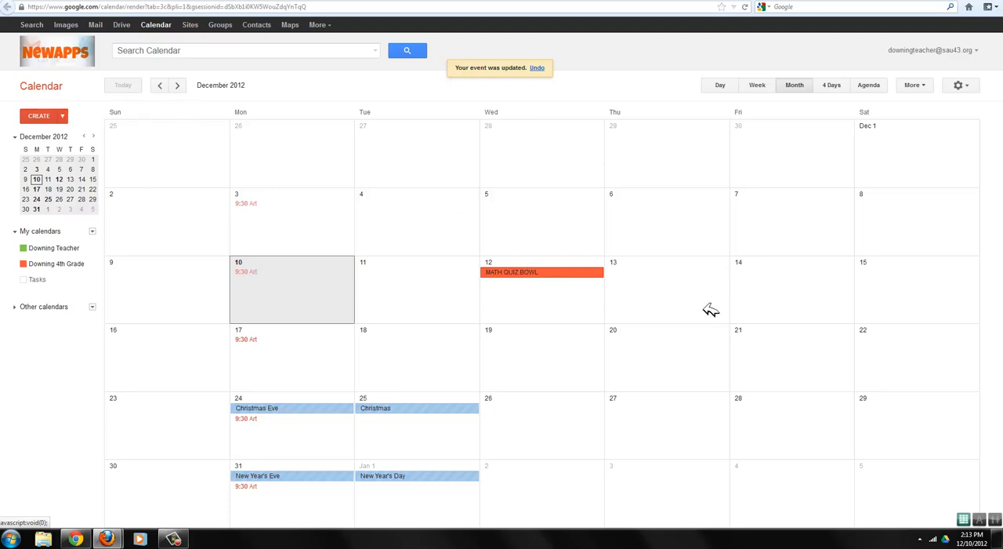
click(92, 263)
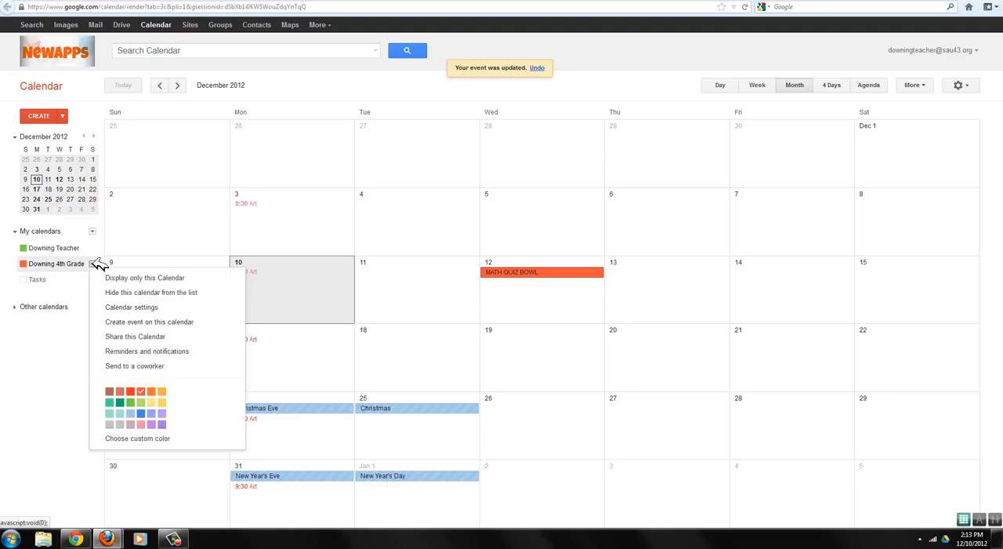
click(144, 326)
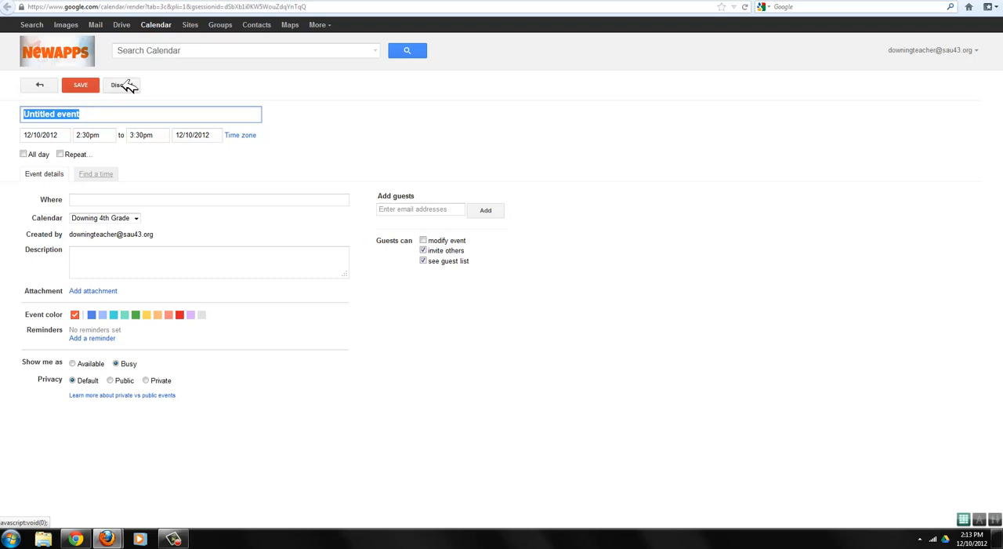
click(41, 85)
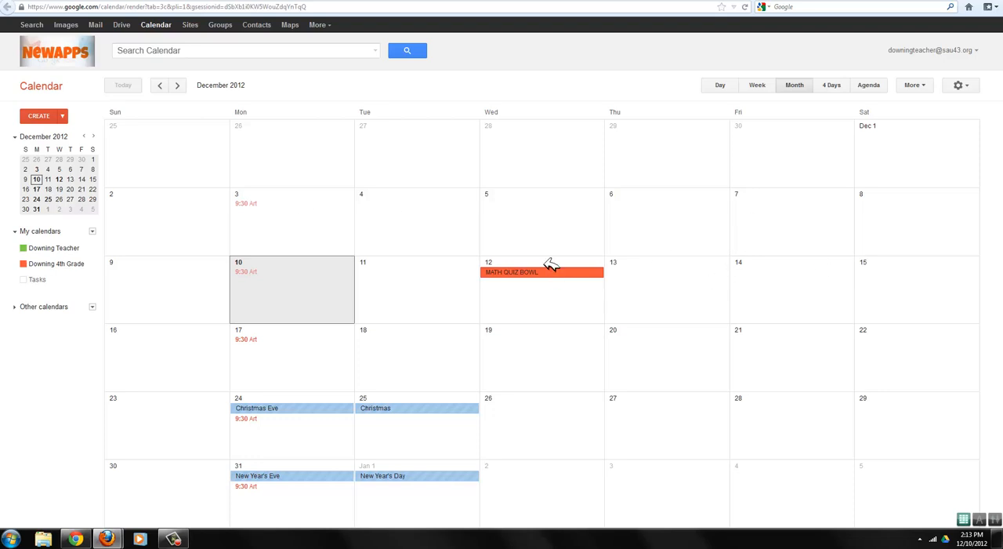
- Add a Music event on Tuesday, December 4 from 11:00 to 11:45am, assigned to the 4th Grade calendar and repeating weekly on Tuesday
click(424, 210)
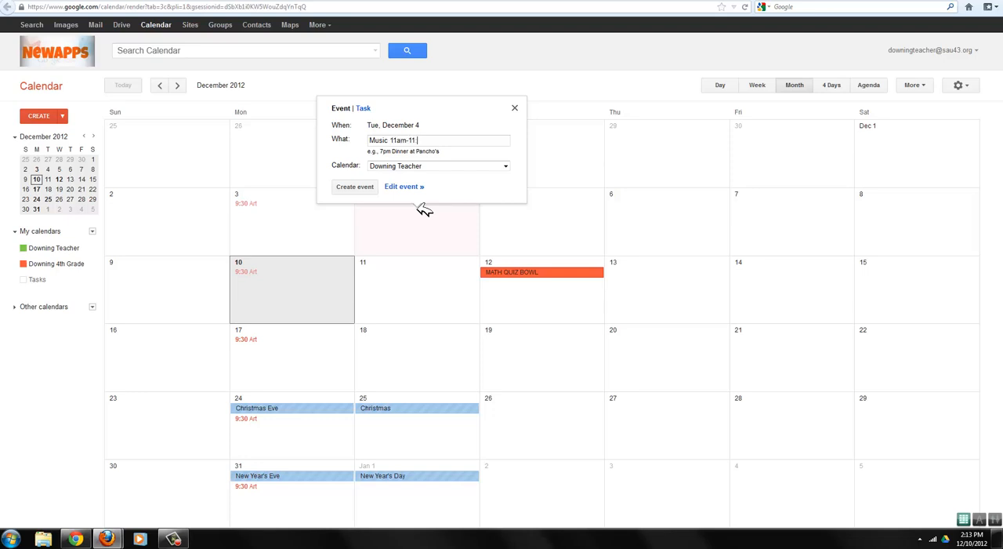
key(Return)
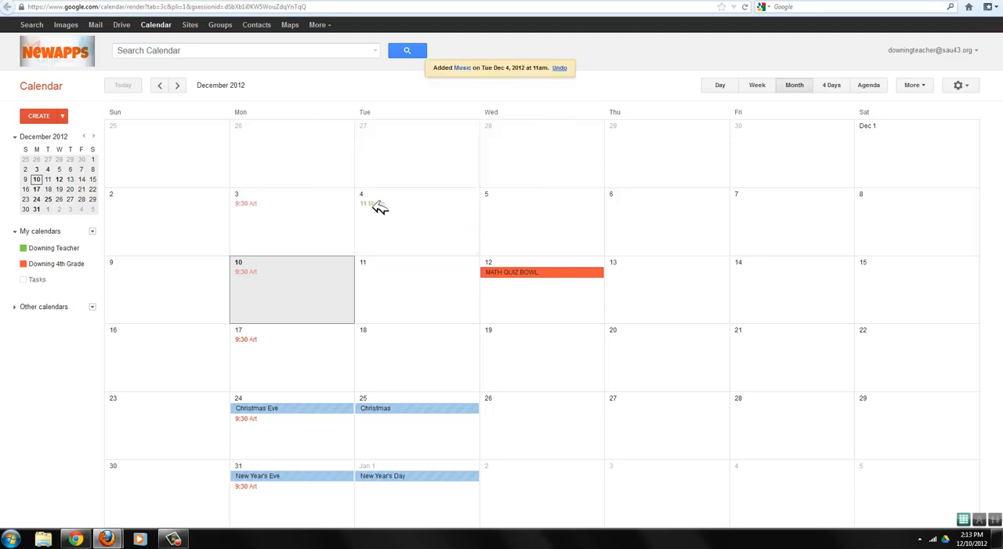
click(380, 206)
click(379, 206)
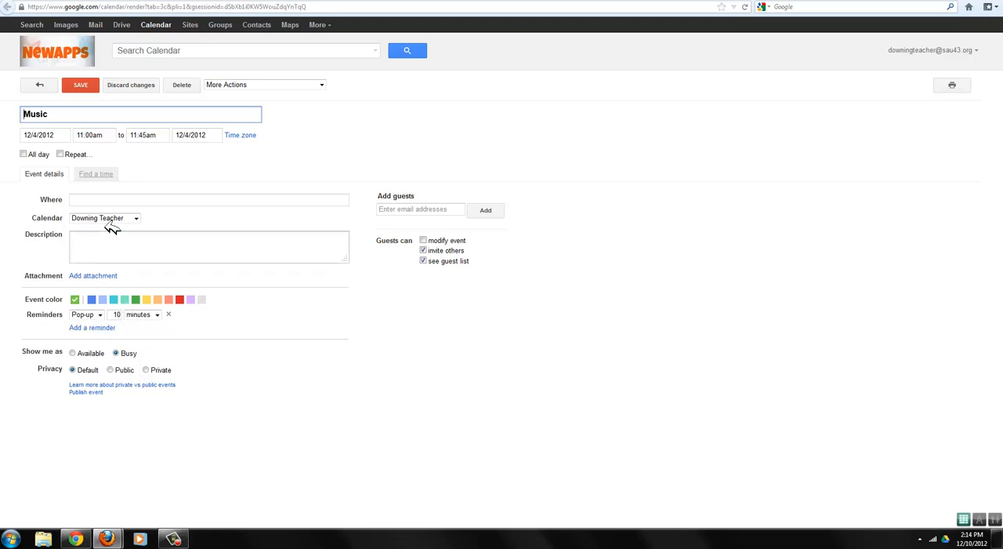
click(110, 220)
click(110, 233)
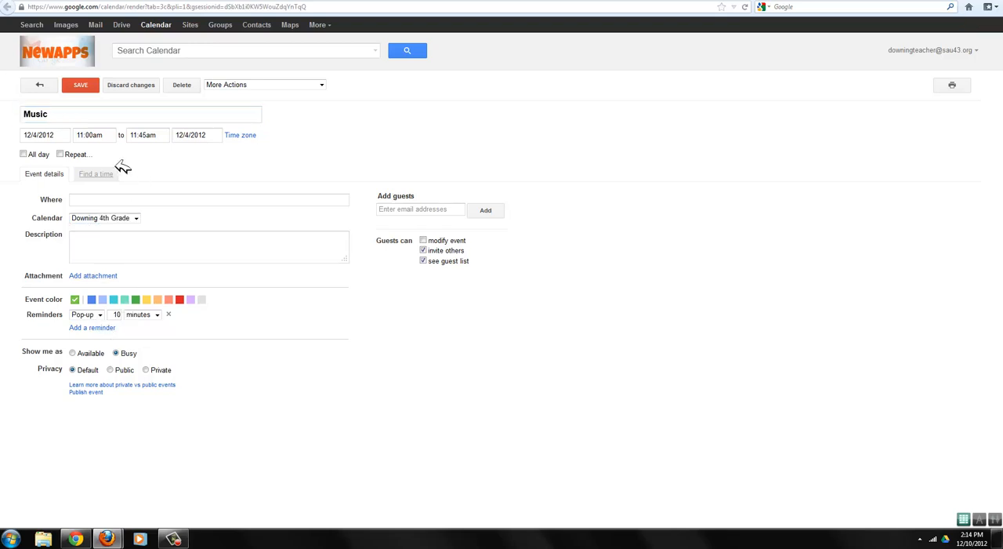
click(71, 154)
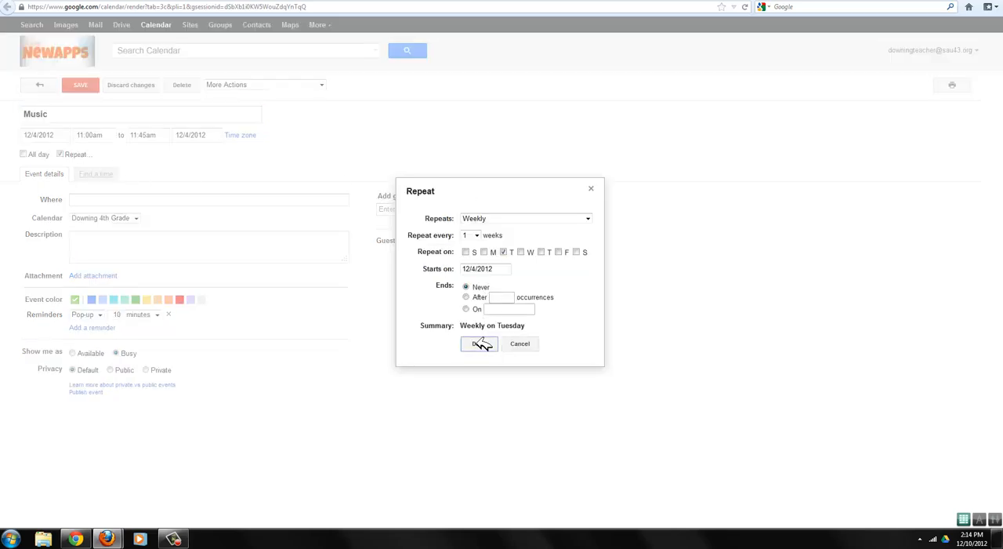
click(480, 343)
click(91, 84)
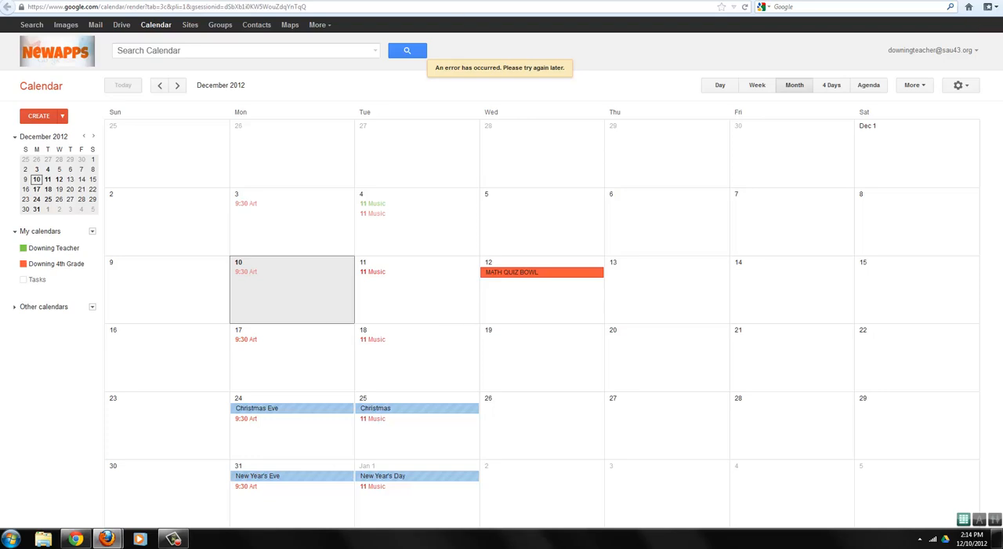
- Switch to the Google Sites home page, edit it and select the 4th Grade calendar for insertion
click(637, 1)
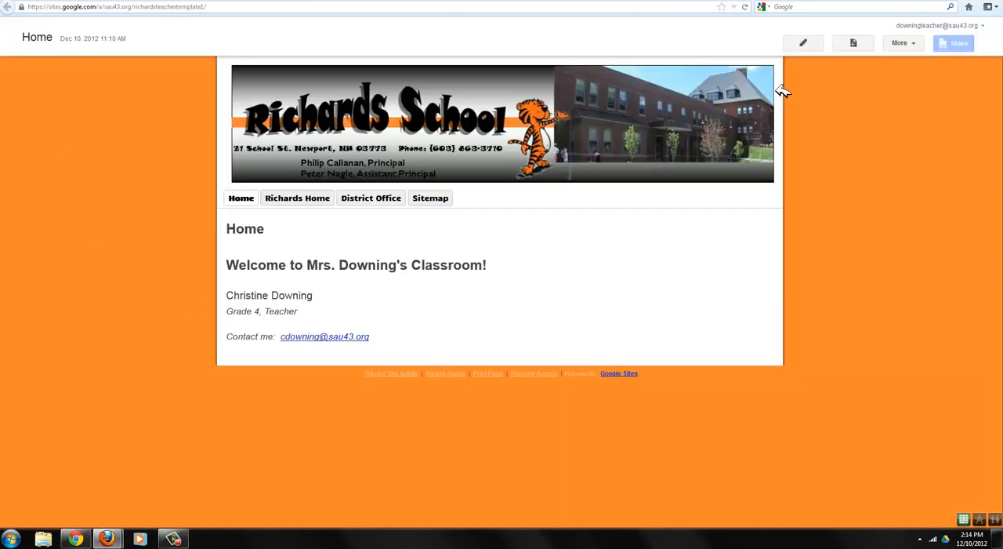
click(814, 44)
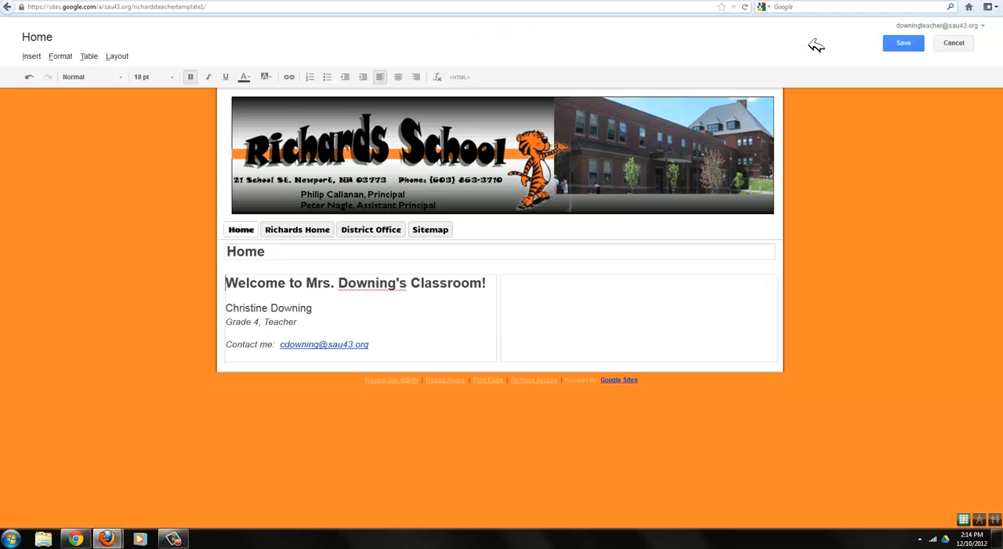
click(32, 57)
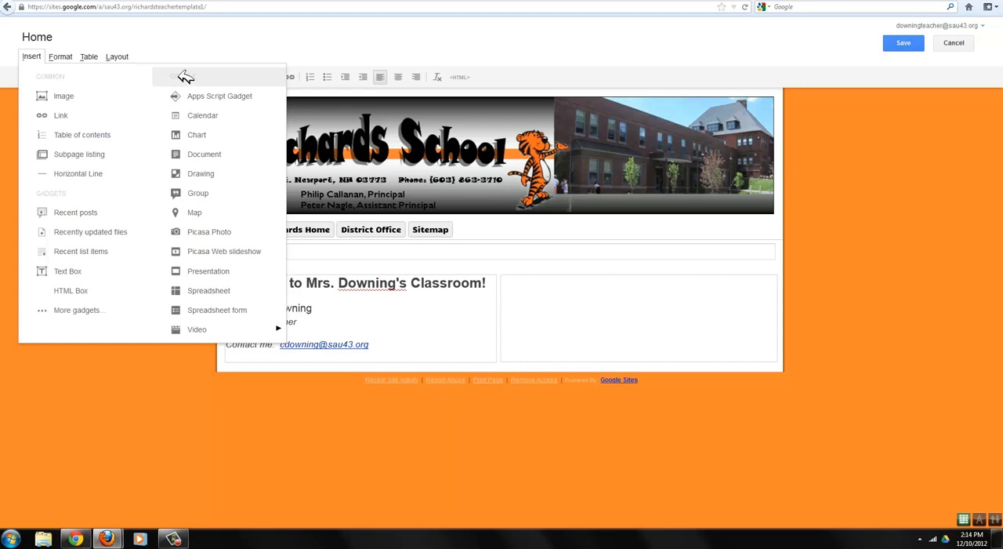
click(202, 115)
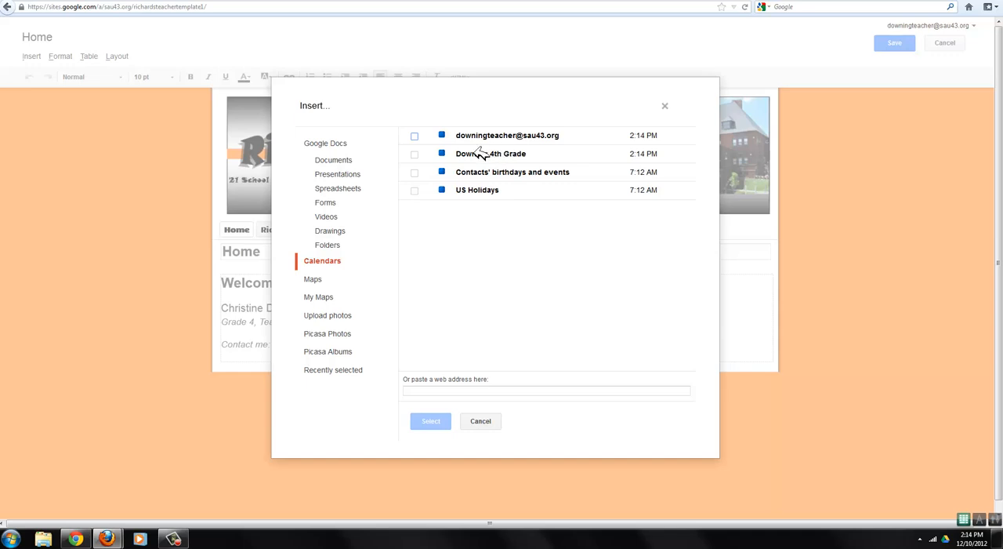
click(477, 153)
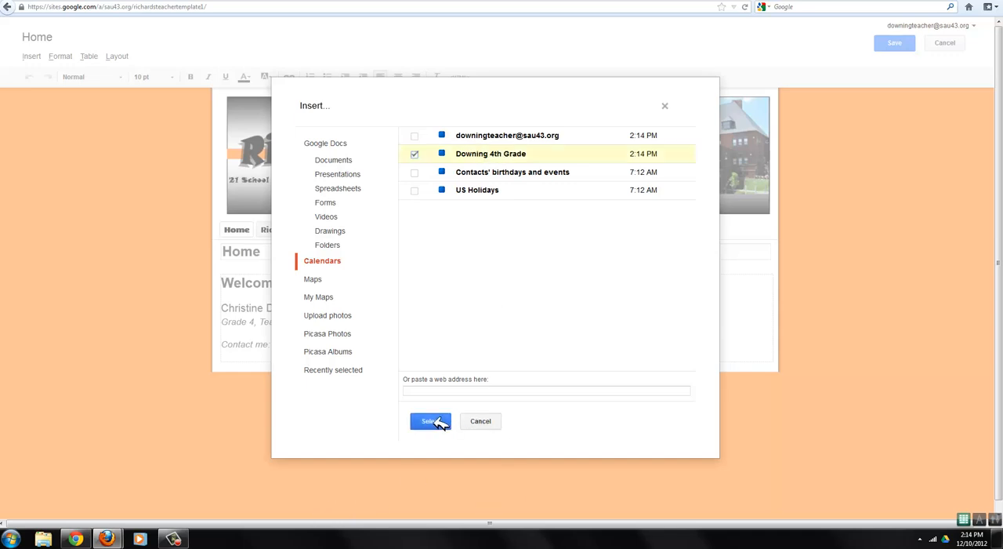
click(448, 427)
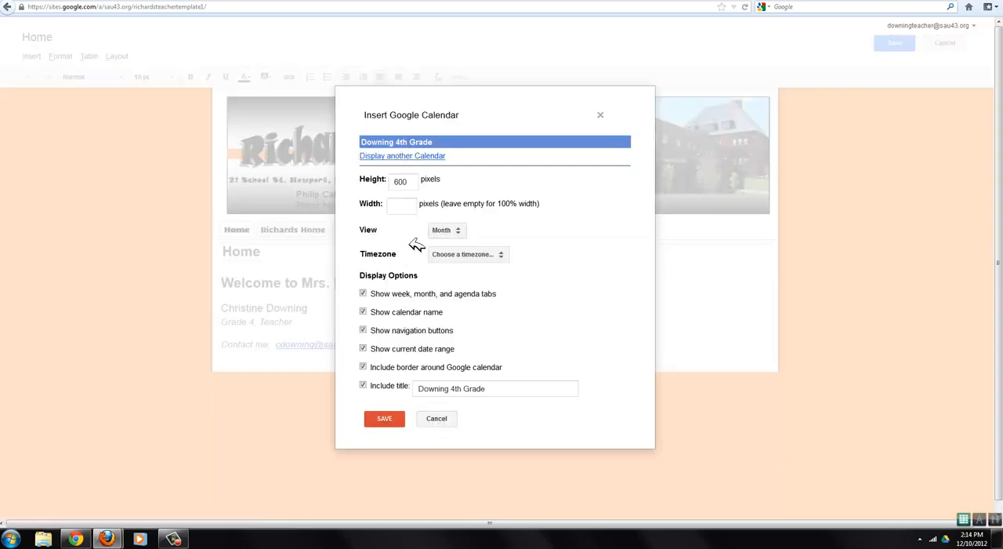
- Insert the calendar in Month view with the default display options and save the home page
click(447, 230)
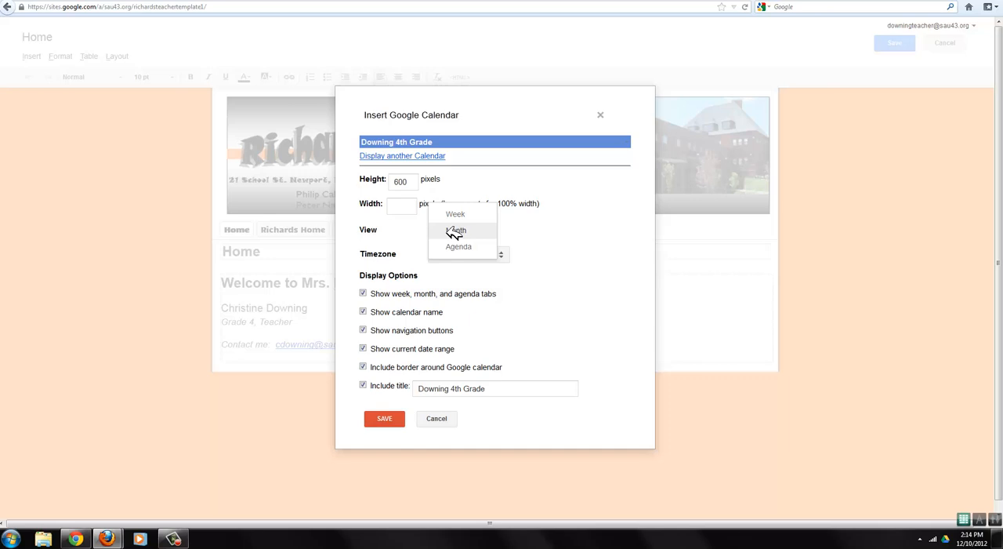
click(454, 232)
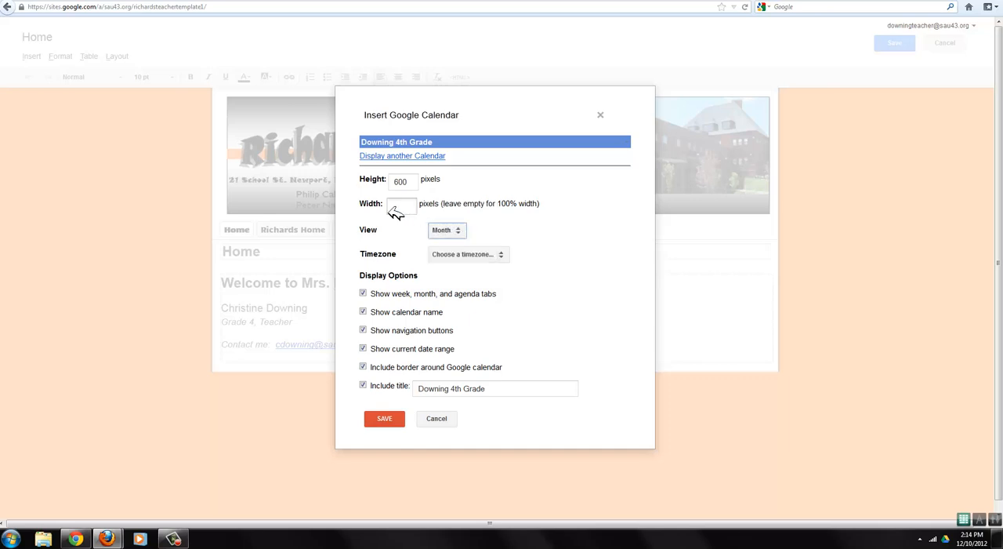
click(390, 419)
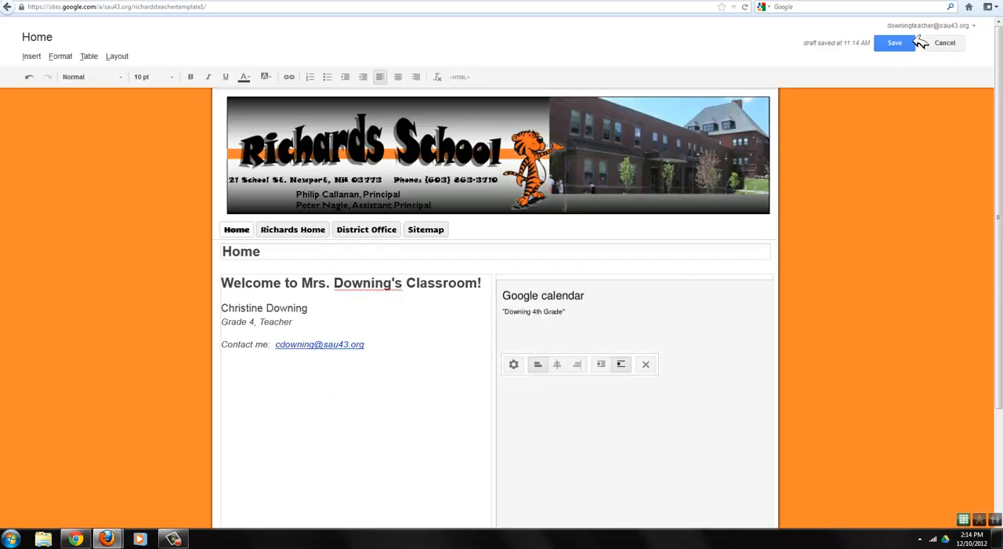
click(895, 42)
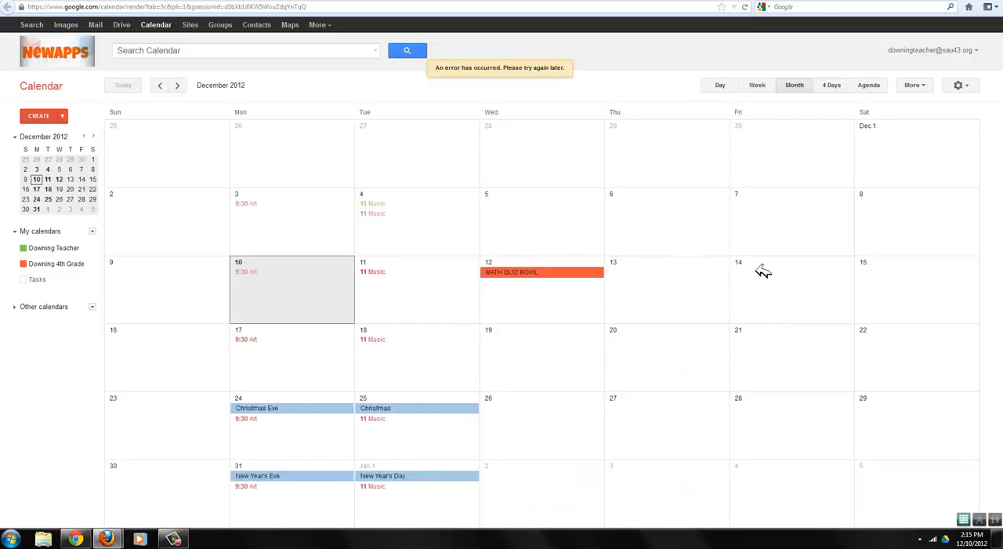
- In Google Calendar, add an all-day HOLIDAY FEST event on Friday, December 14 and assign it to the 4th Grade calendar
click(767, 271)
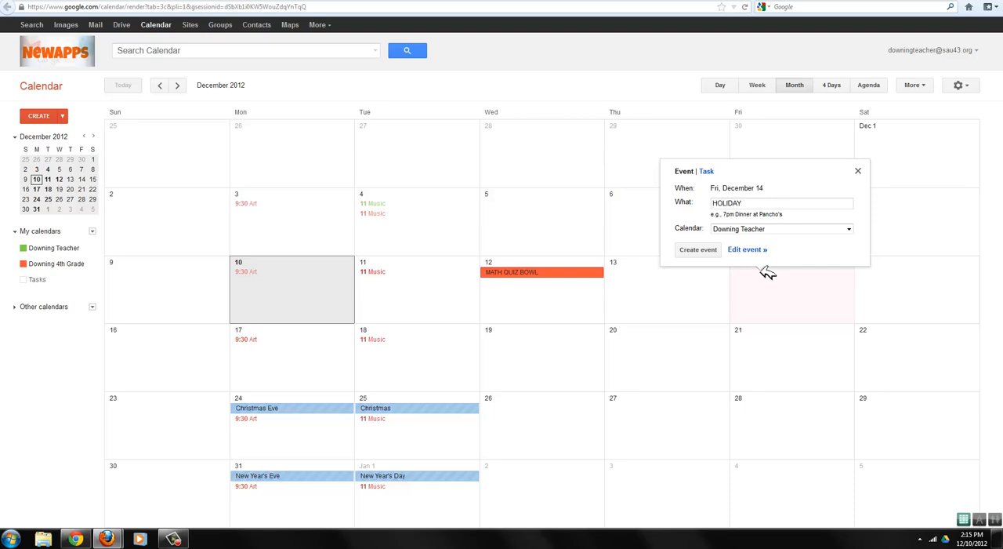
click(699, 249)
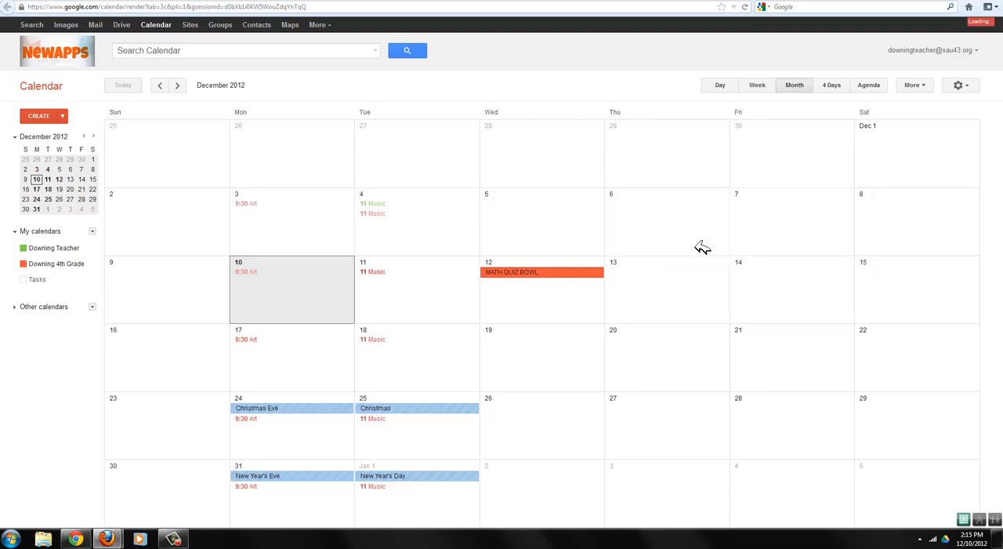
click(819, 272)
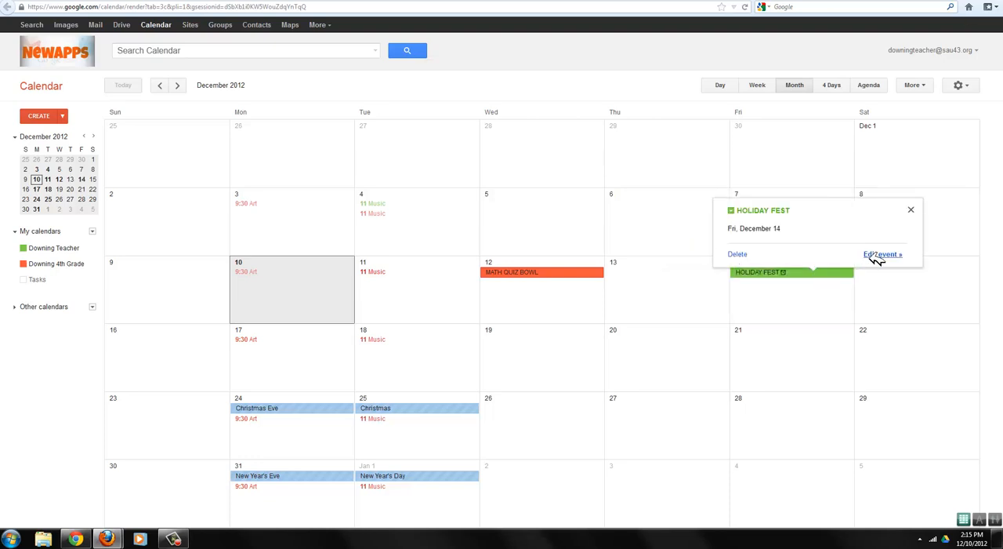
click(879, 317)
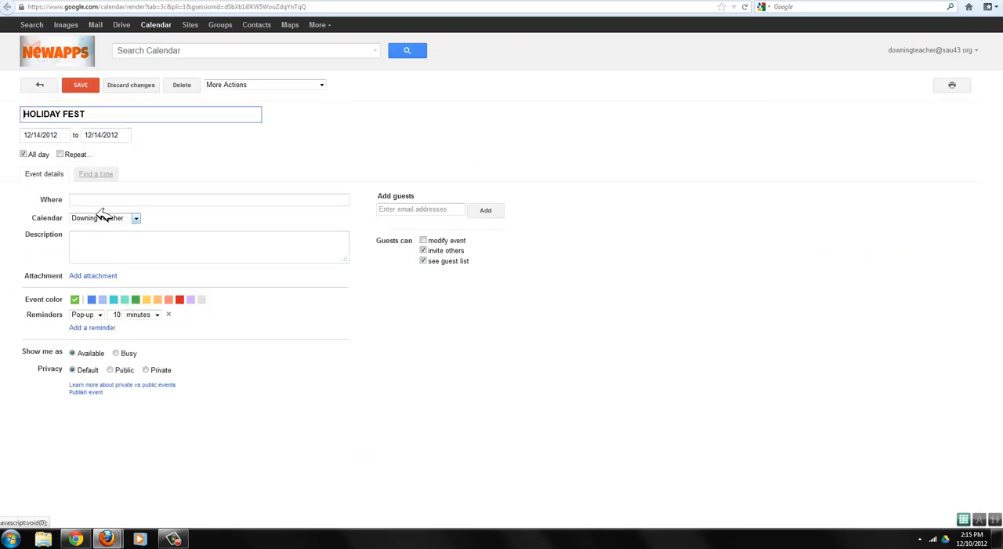
click(100, 217)
click(100, 237)
click(80, 85)
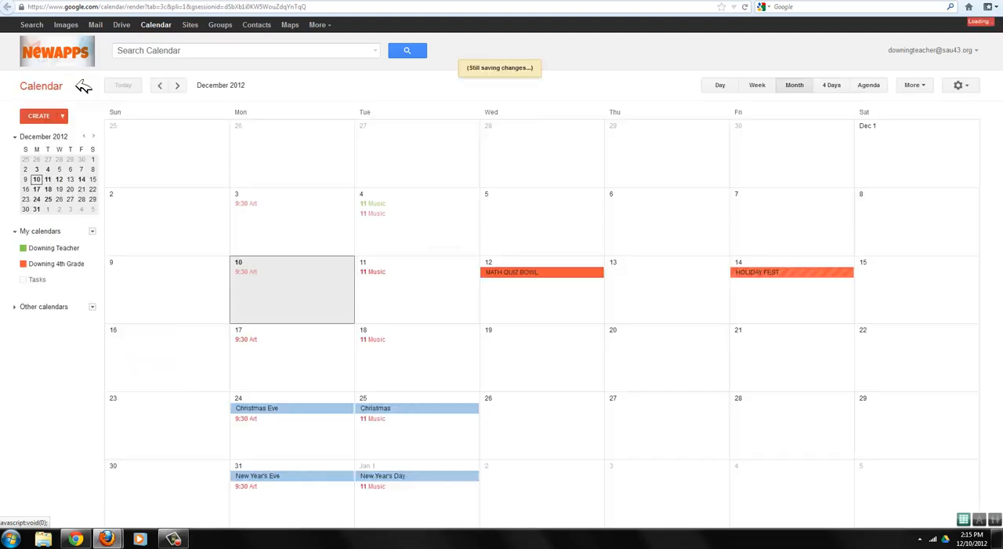
- Return to the Google Sites home page and reload it to check the embedded calendar's events
click(554, 1)
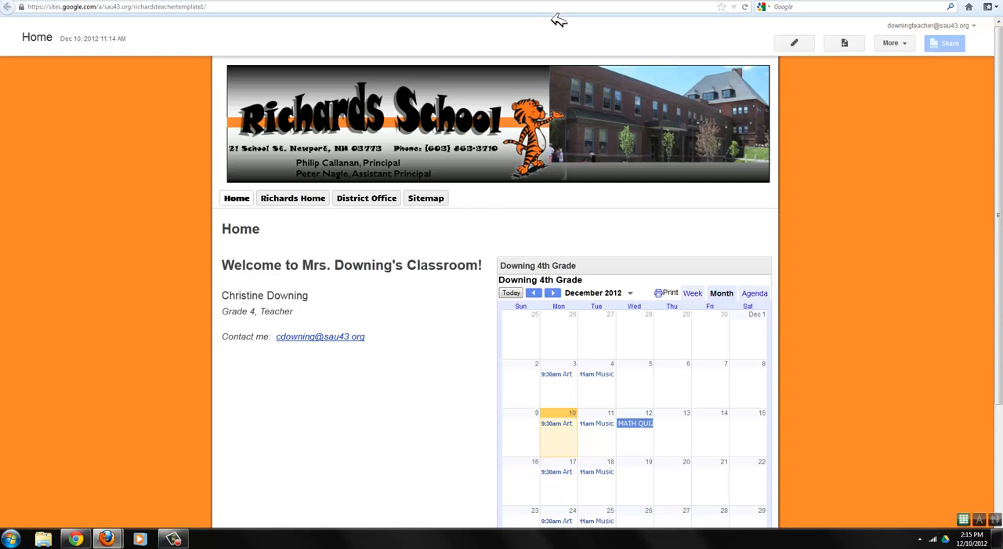
click(752, 7)
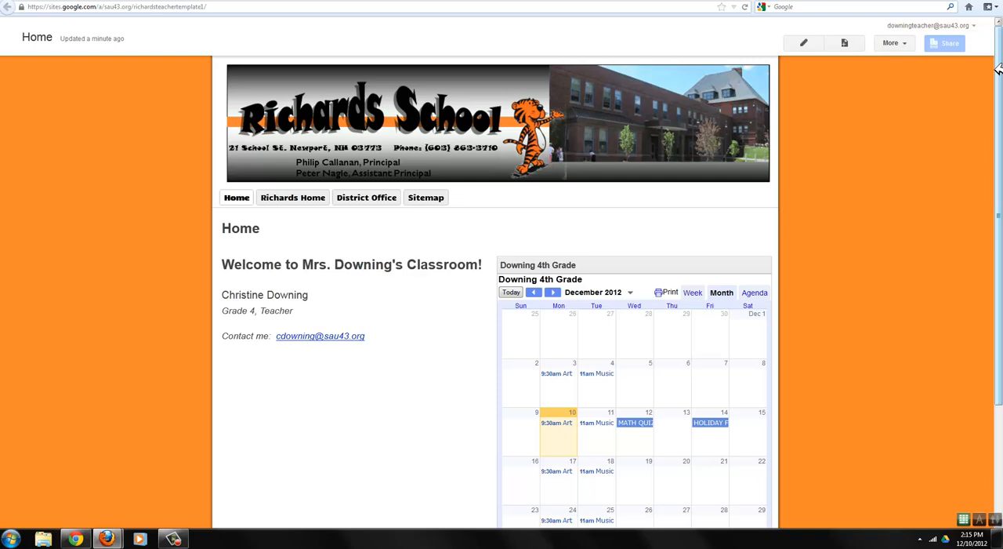
click(173, 539)
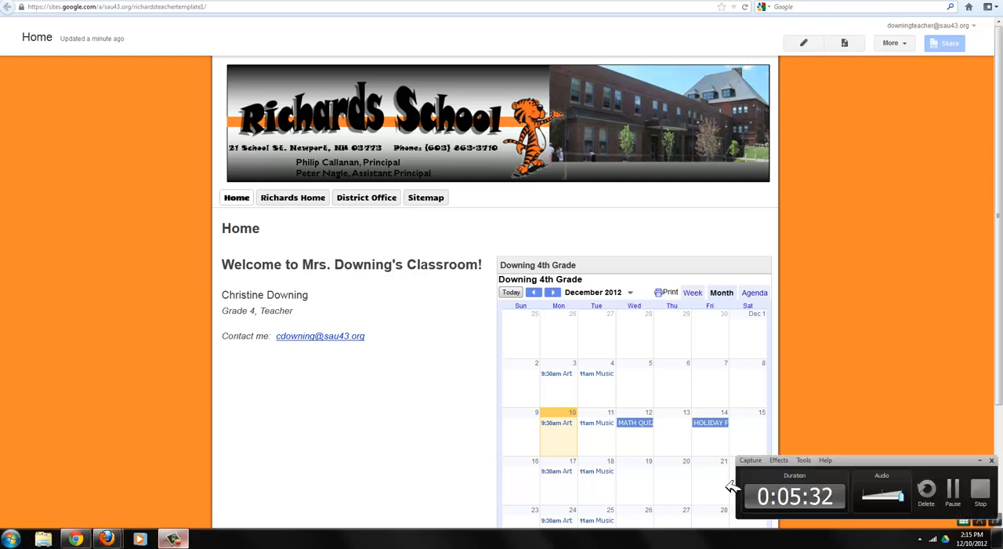